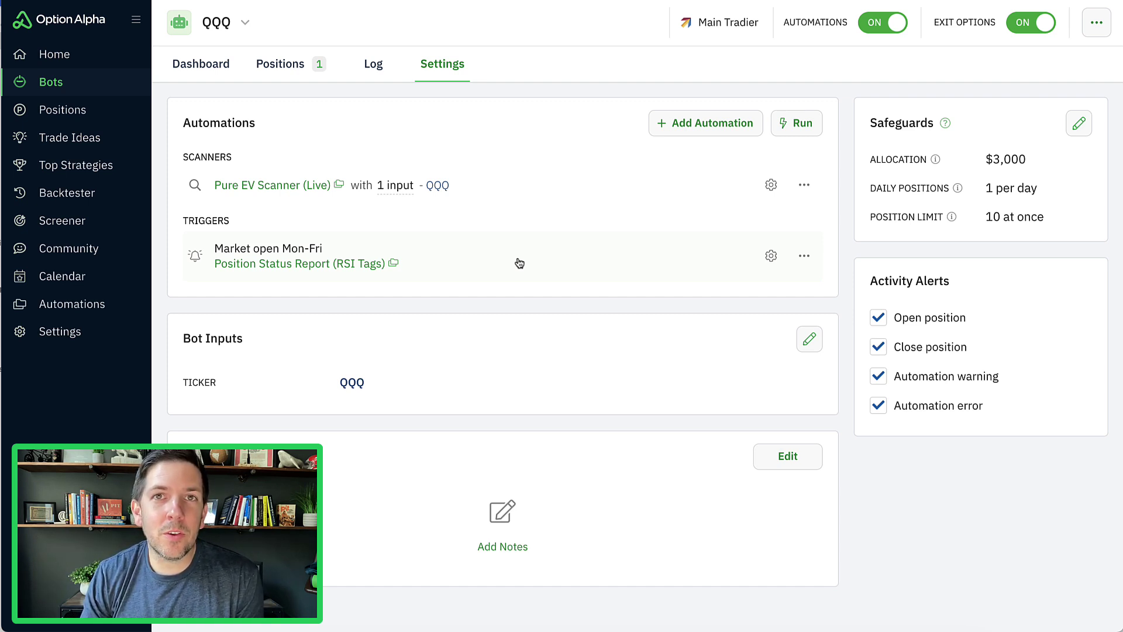
# - Open the RSI Tags automation, return to bot settings, and check the trigger's Market open schedule
pyautogui.click(521, 261)
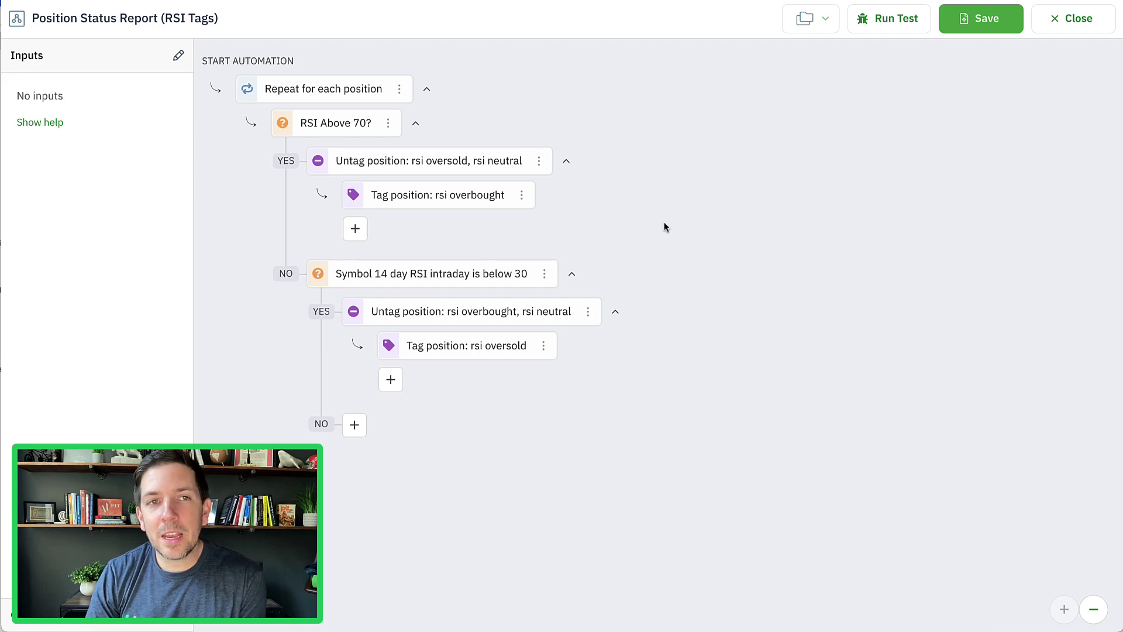
pyautogui.click(1073, 18)
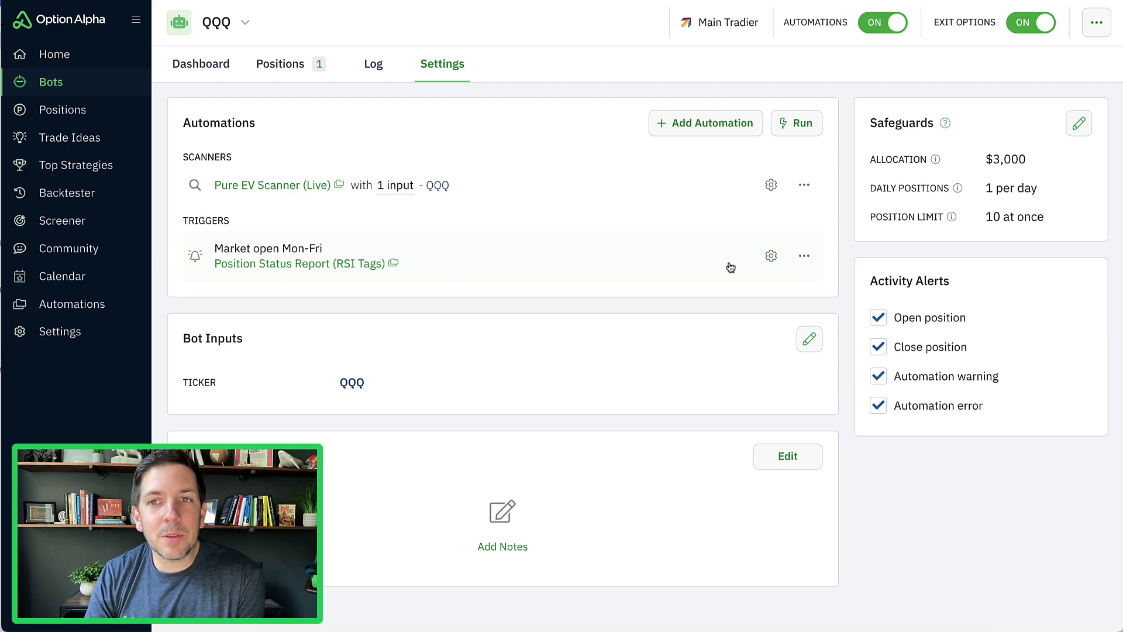
pyautogui.click(771, 256)
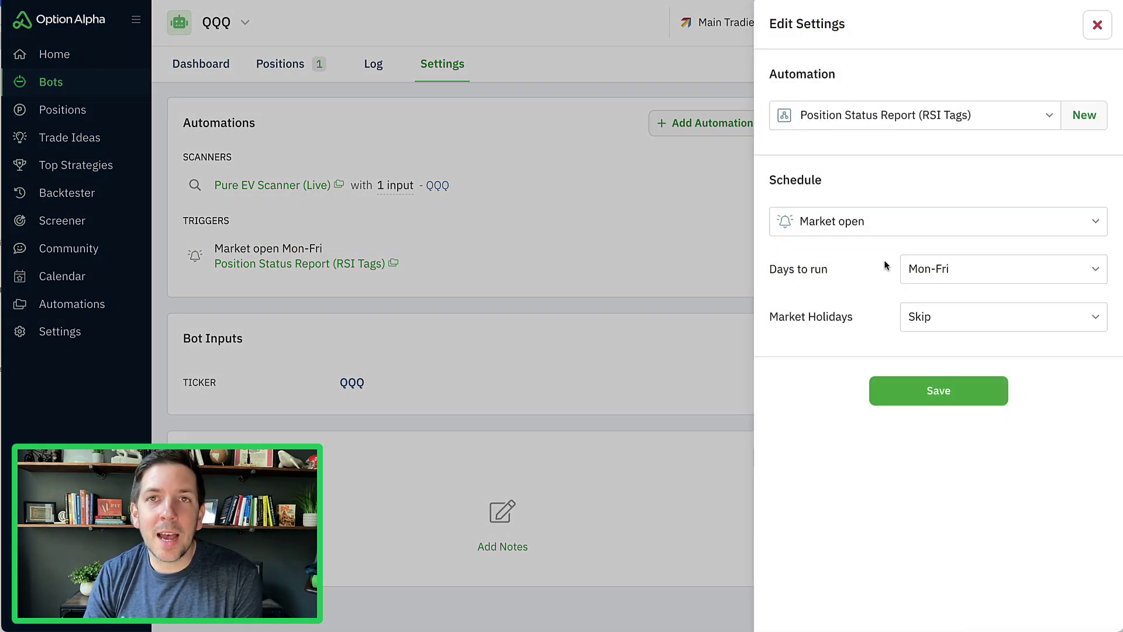
pyautogui.click(903, 224)
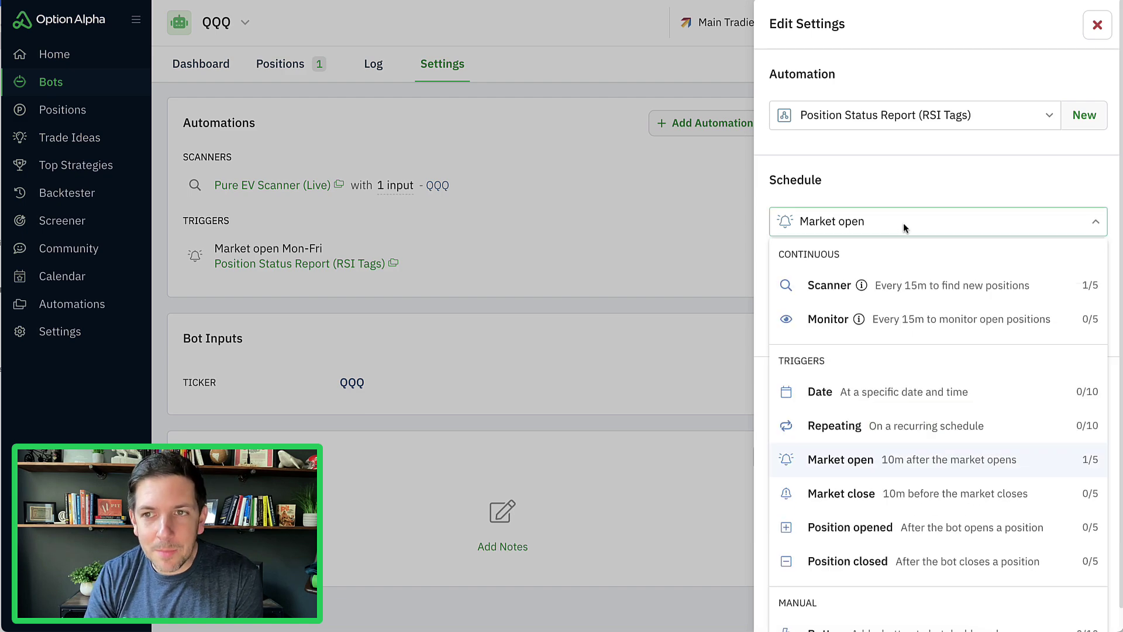
pyautogui.click(892, 185)
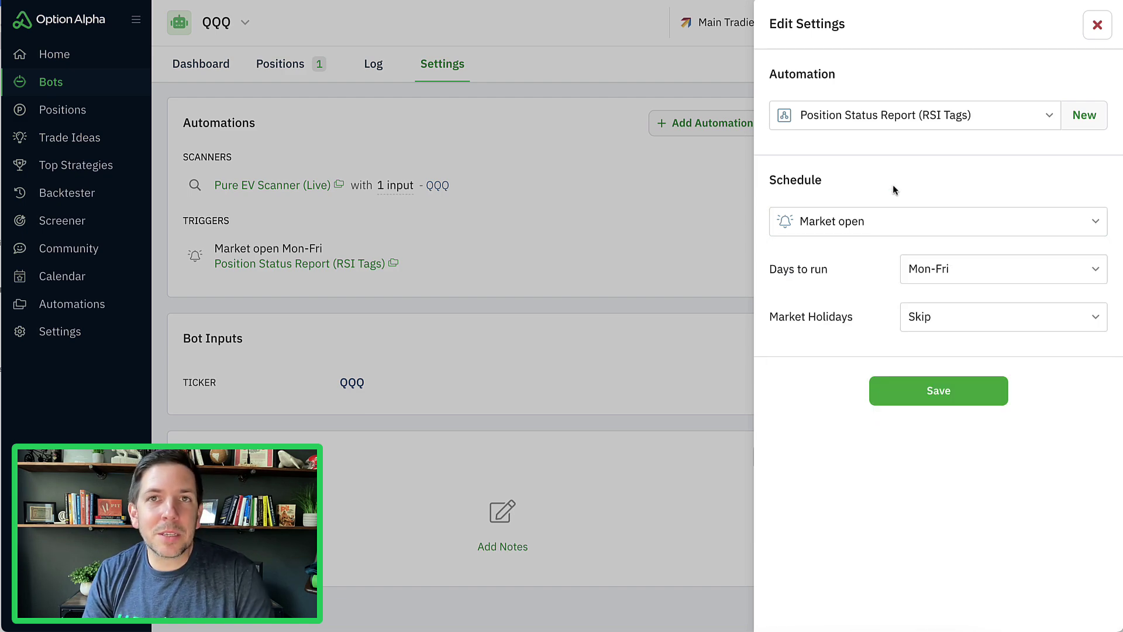
pyautogui.click(889, 224)
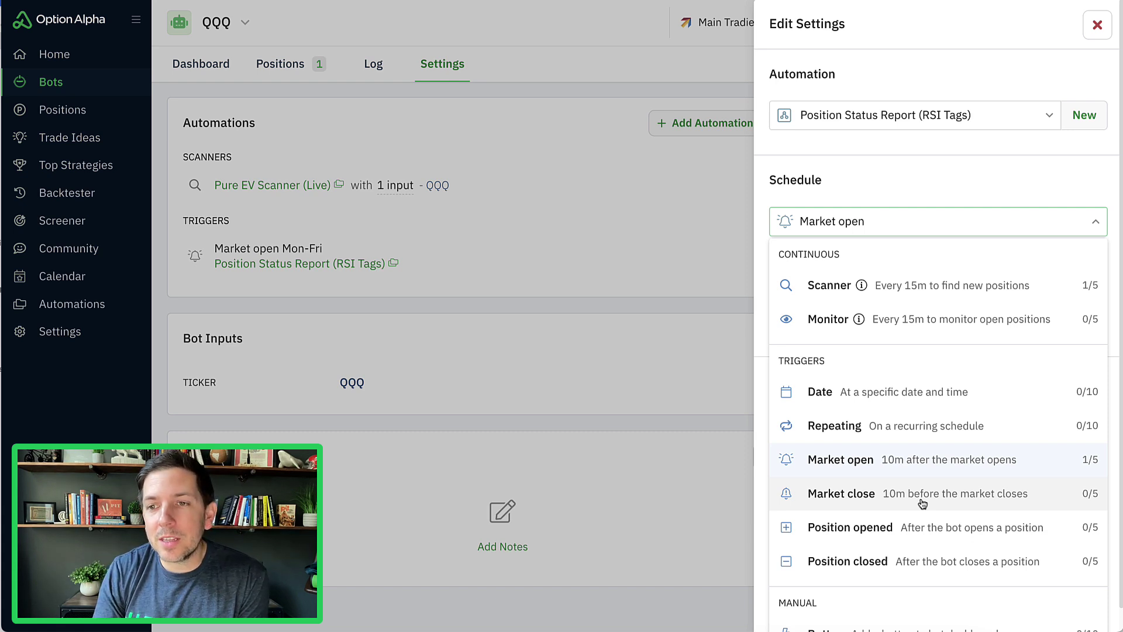
pyautogui.click(930, 200)
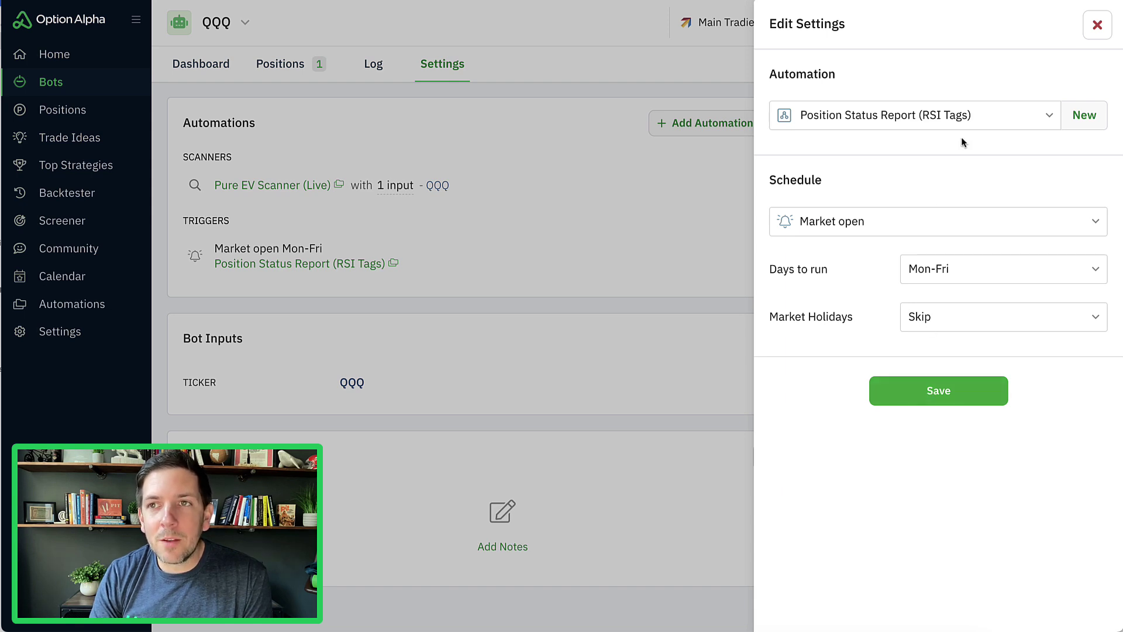
# - Look over the automation list, close the trigger settings unchanged, and reopen the RSI Tags automation
pyautogui.click(996, 120)
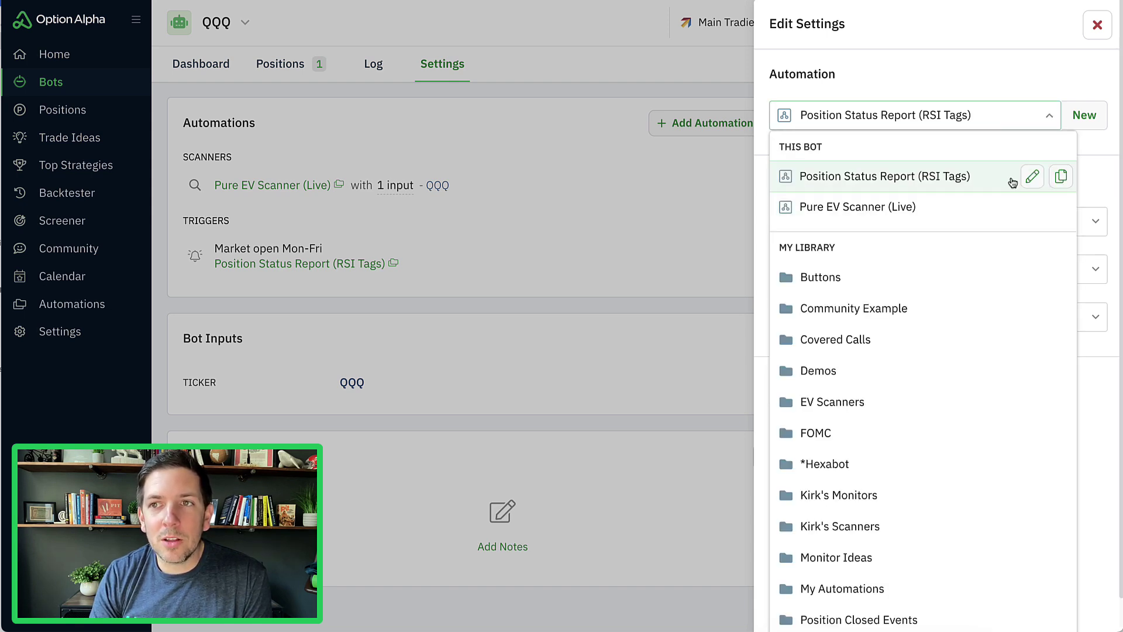
pyautogui.click(1098, 27)
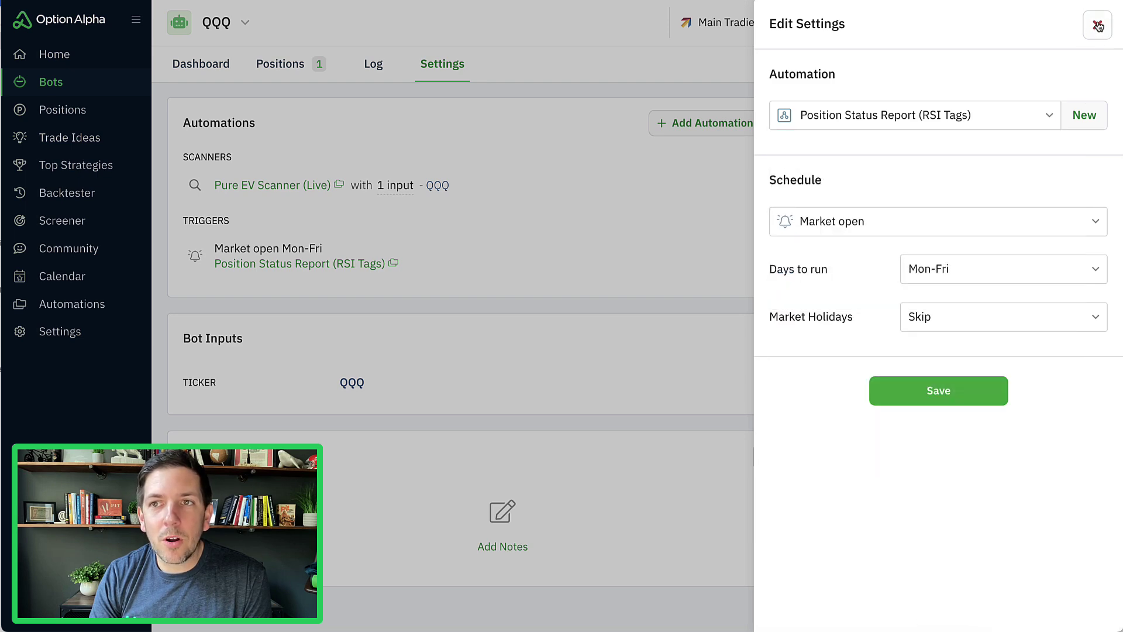
pyautogui.click(1098, 27)
pyautogui.click(546, 255)
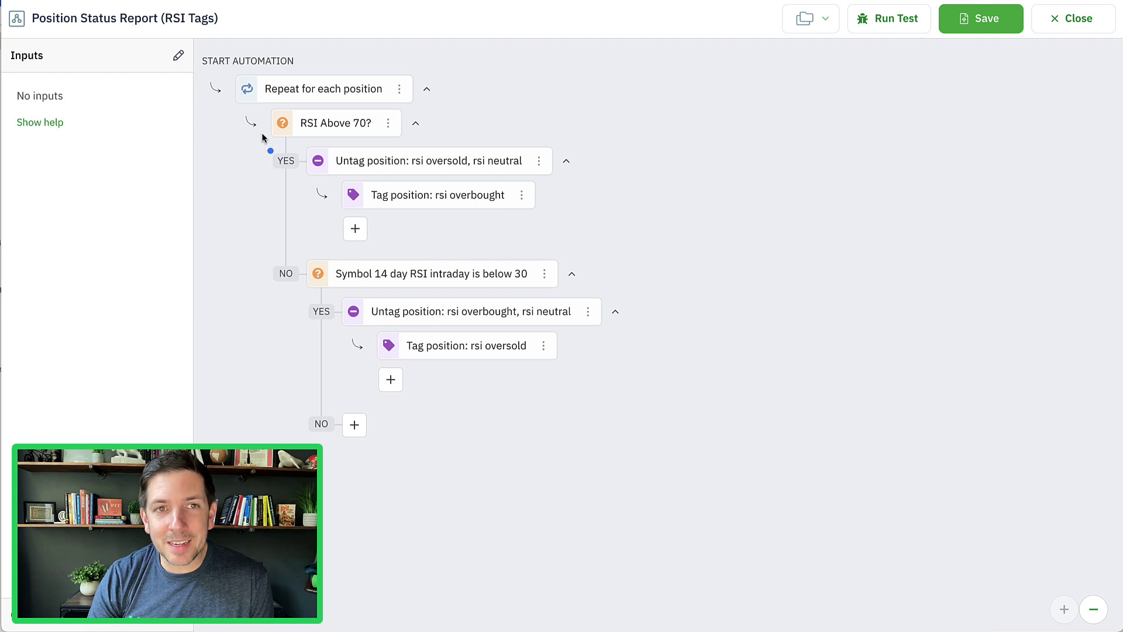
pyautogui.moveTo(233, 183); pyautogui.dragTo(278, 134)
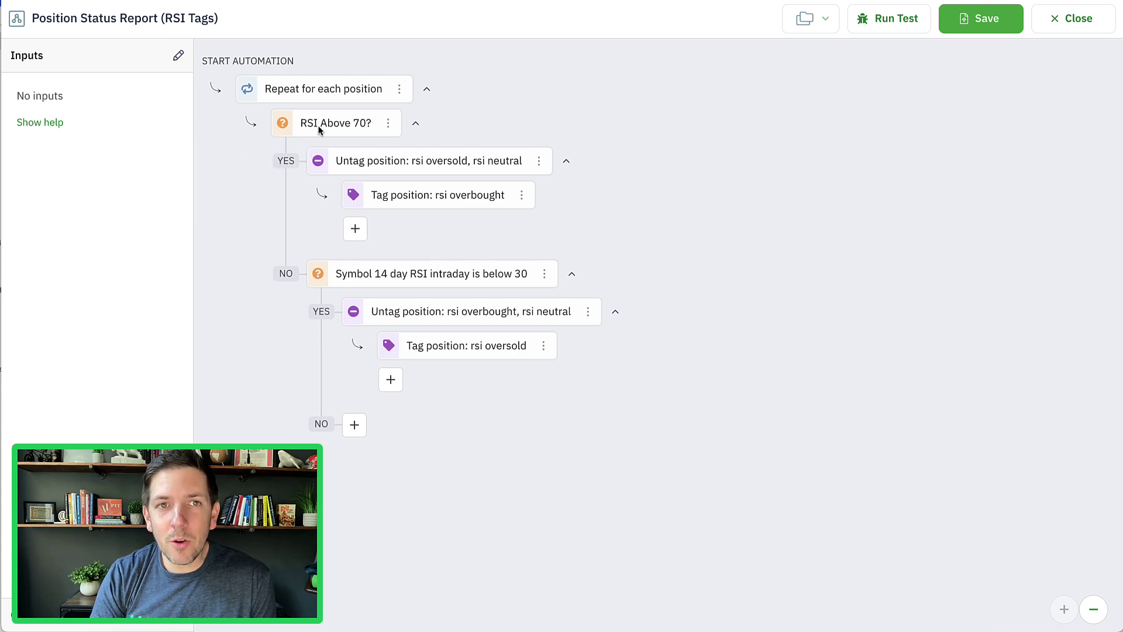
pyautogui.click(340, 125)
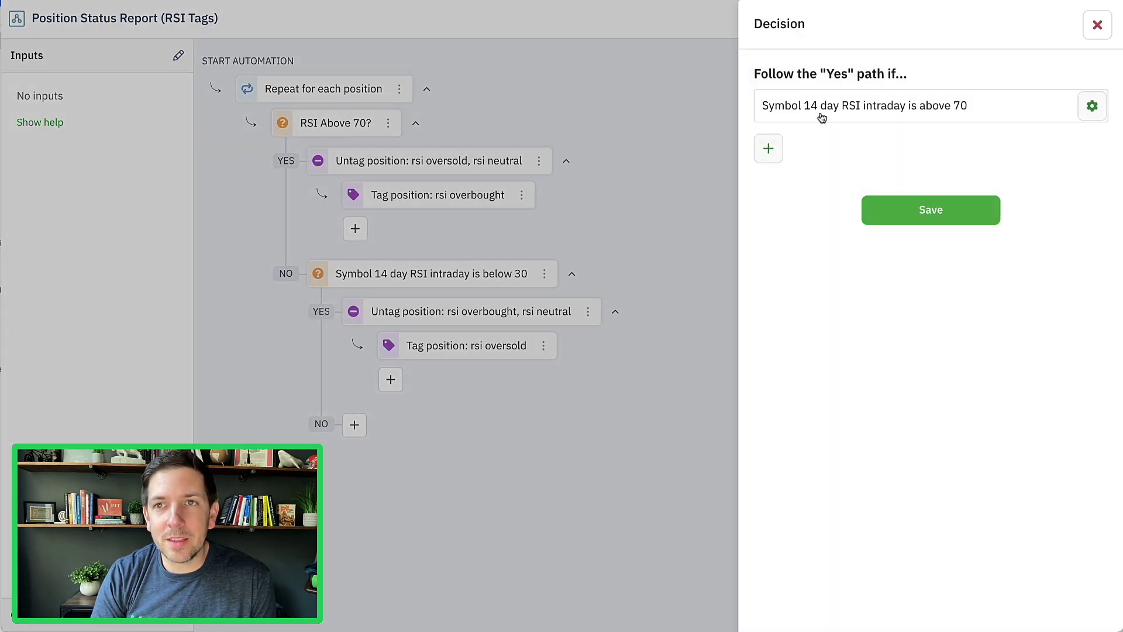
pyautogui.click(864, 109)
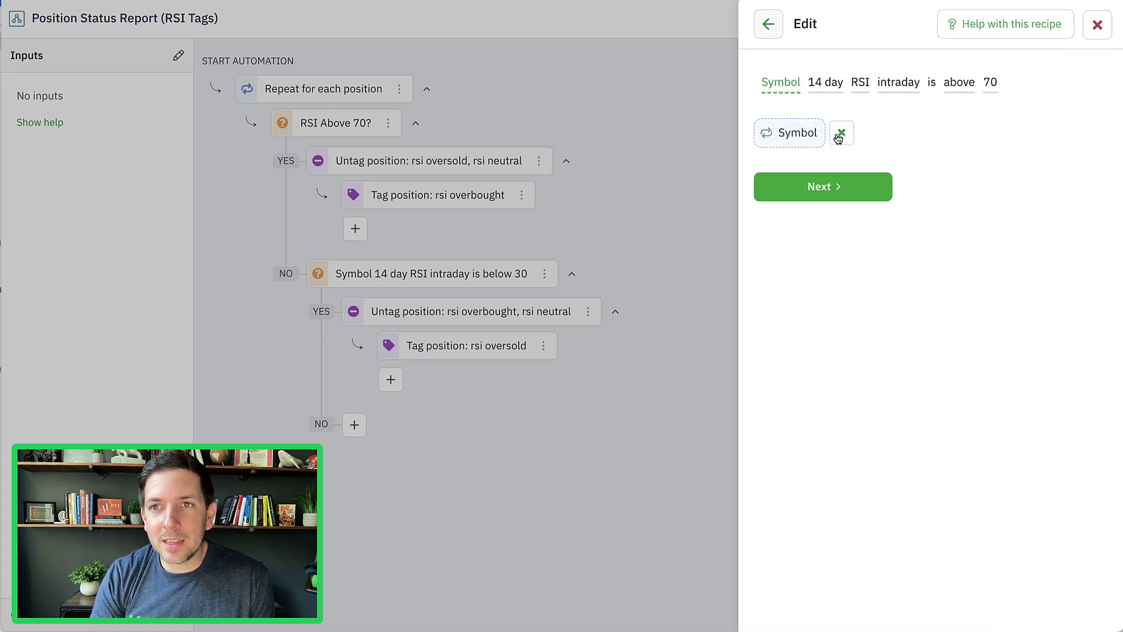
pyautogui.click(841, 136)
pyautogui.click(902, 134)
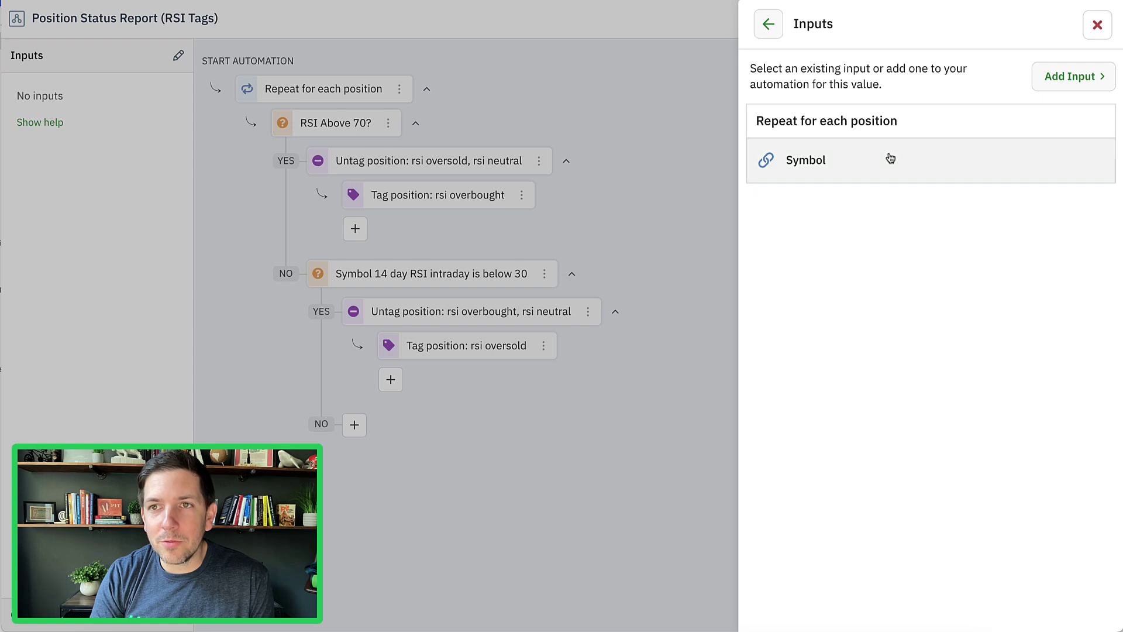
pyautogui.click(887, 158)
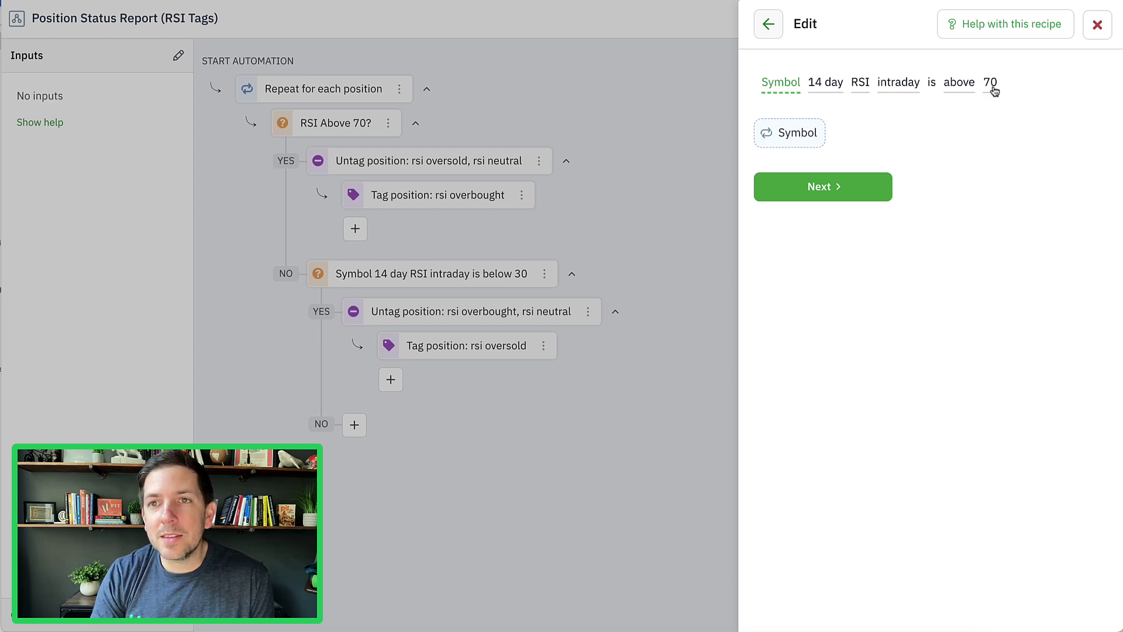
pyautogui.click(1098, 26)
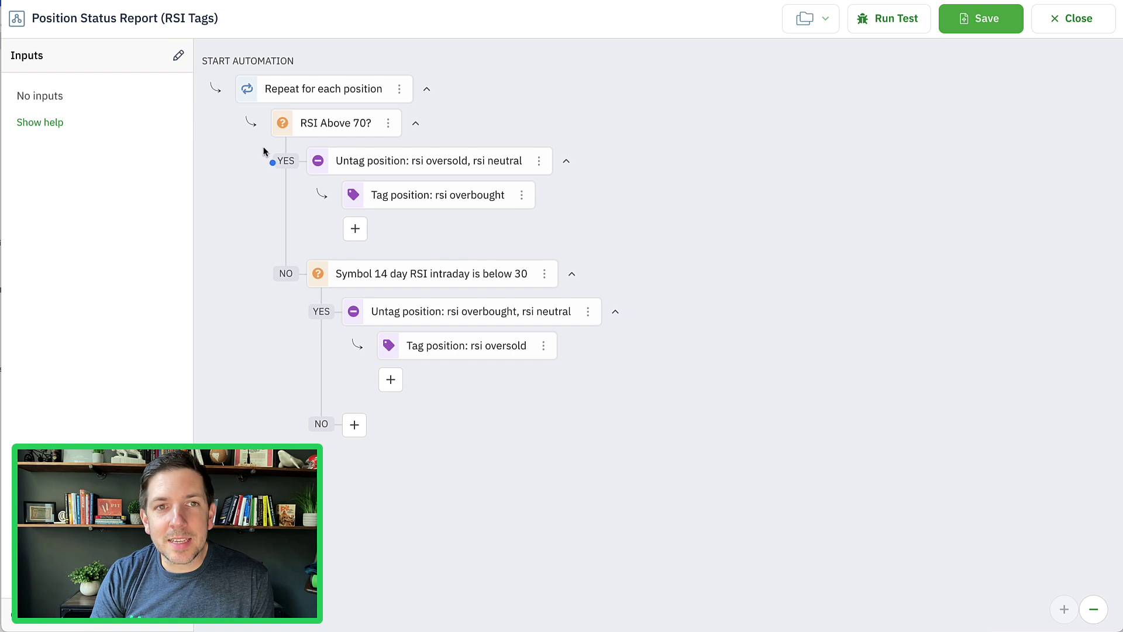
# - Collapse the YES branch under RSI Above 70? so the below-30 RSI check sits higher in the flow
pyautogui.moveTo(258, 136)
pyautogui.mouseDown()
pyautogui.moveTo(245, 151)
pyautogui.moveTo(261, 157)
pyautogui.mouseUp()
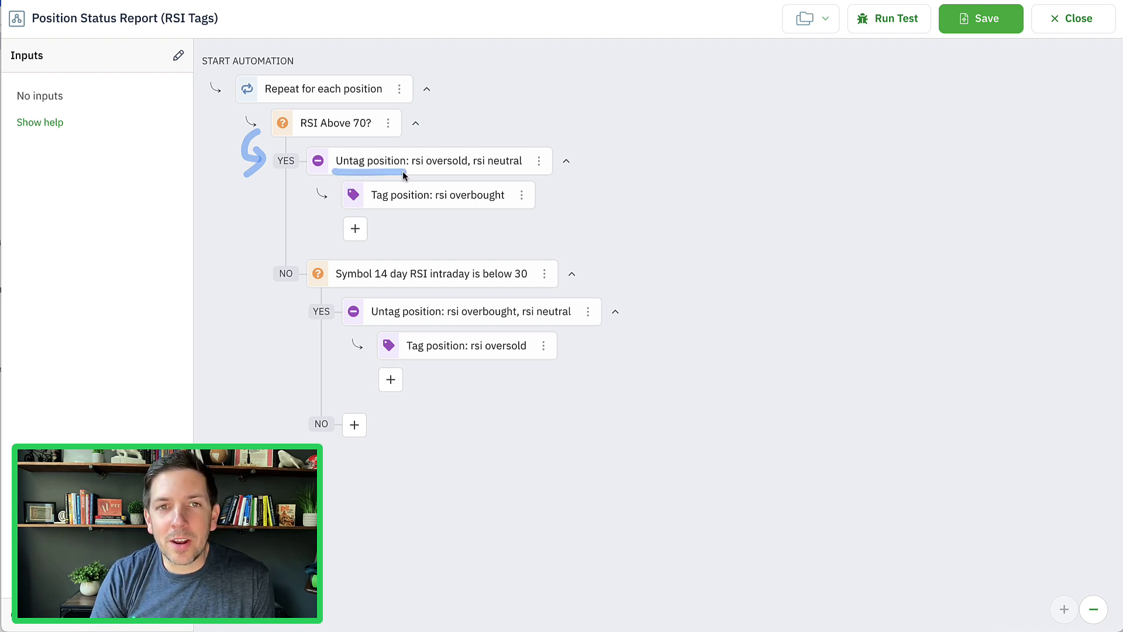
pyautogui.moveTo(412, 172); pyautogui.dragTo(532, 168)
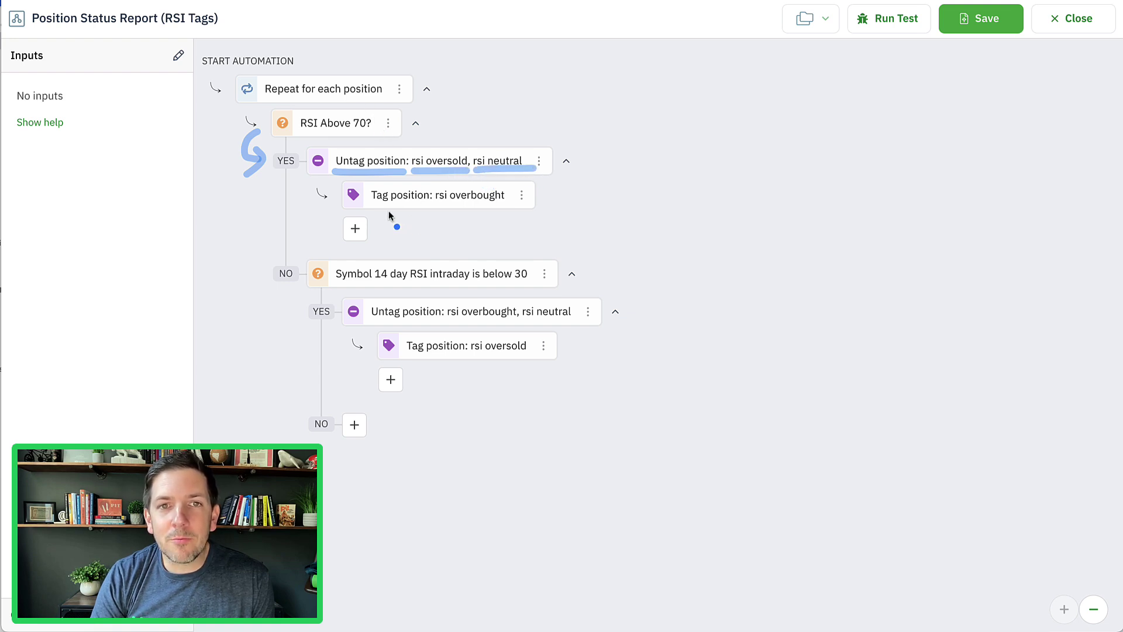
pyautogui.moveTo(372, 206); pyautogui.dragTo(502, 207)
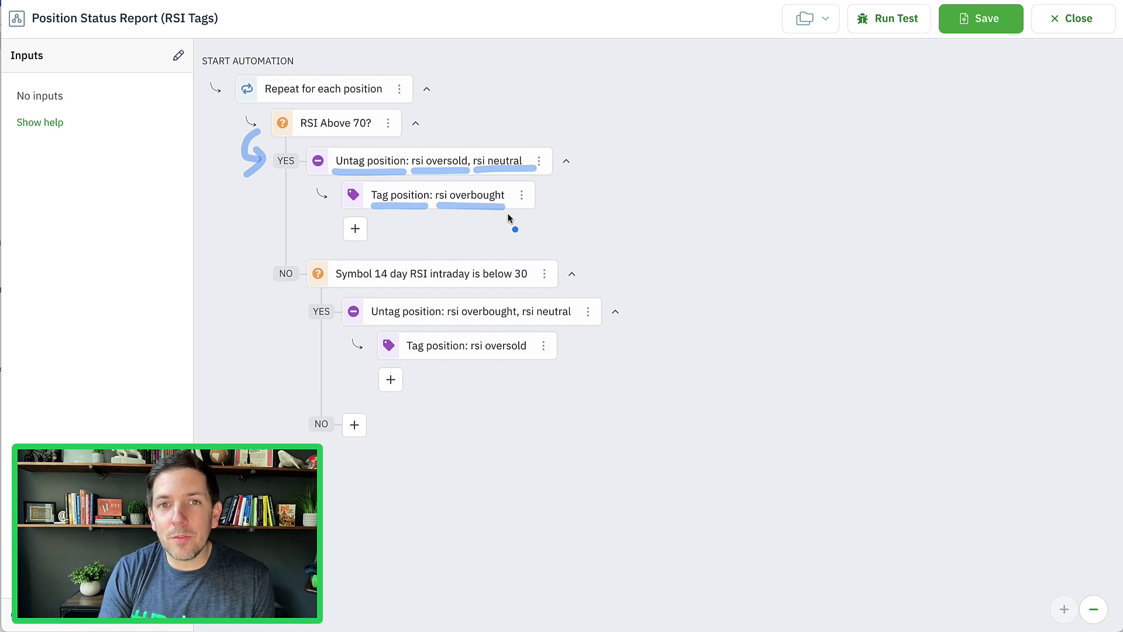
pyautogui.press('Escape')
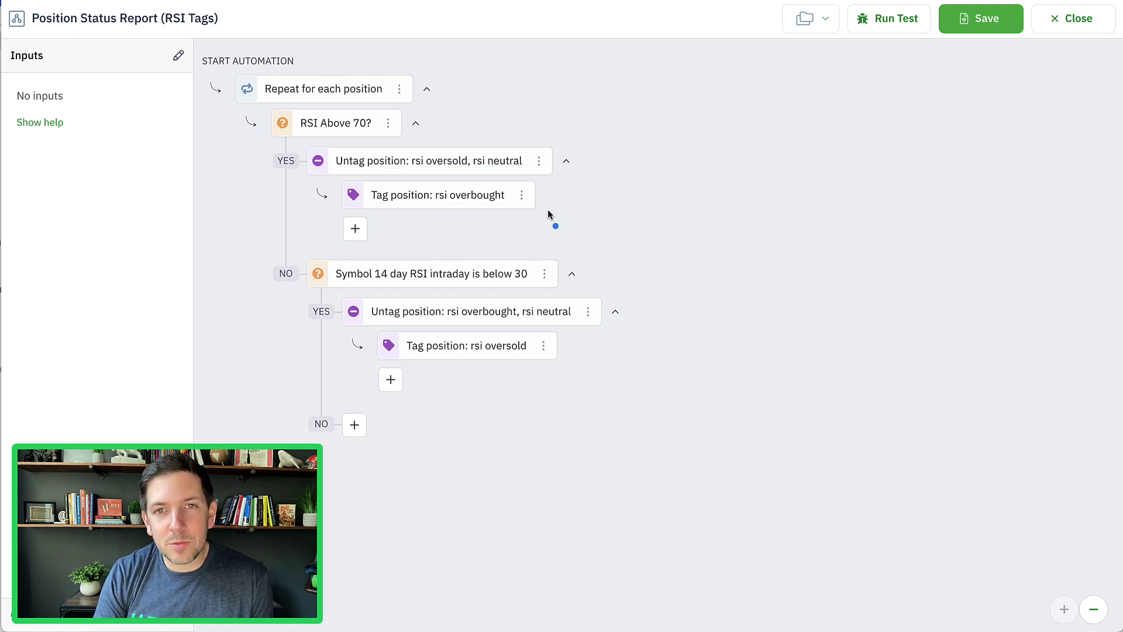
pyautogui.moveTo(558, 213)
pyautogui.mouseDown()
pyautogui.moveTo(569, 191)
pyautogui.moveTo(549, 209)
pyautogui.mouseUp()
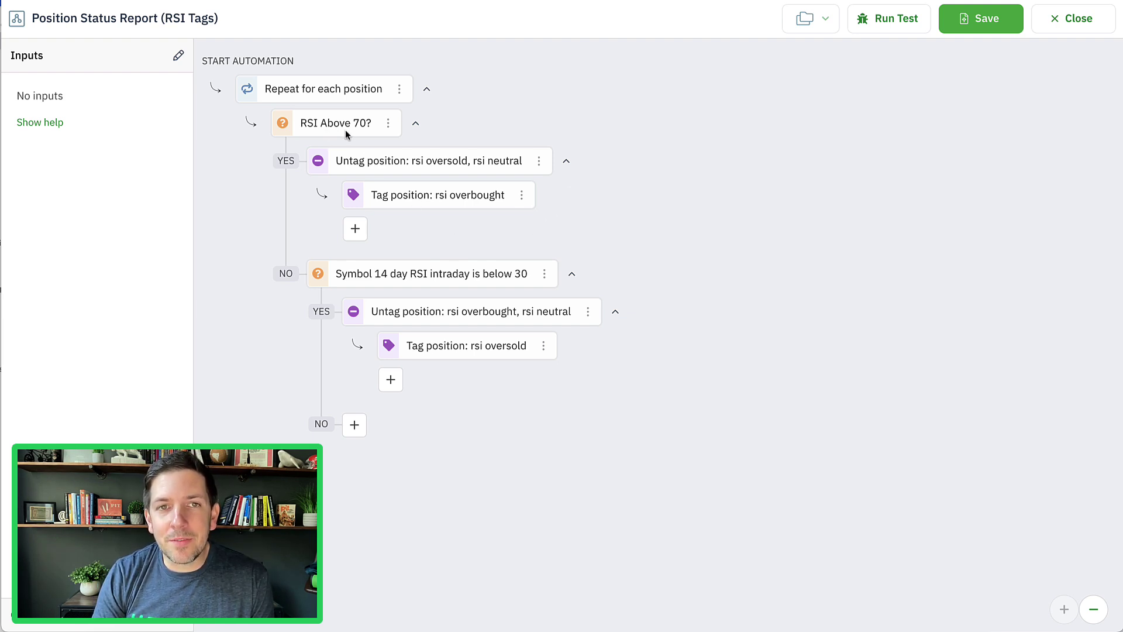
pyautogui.click(287, 162)
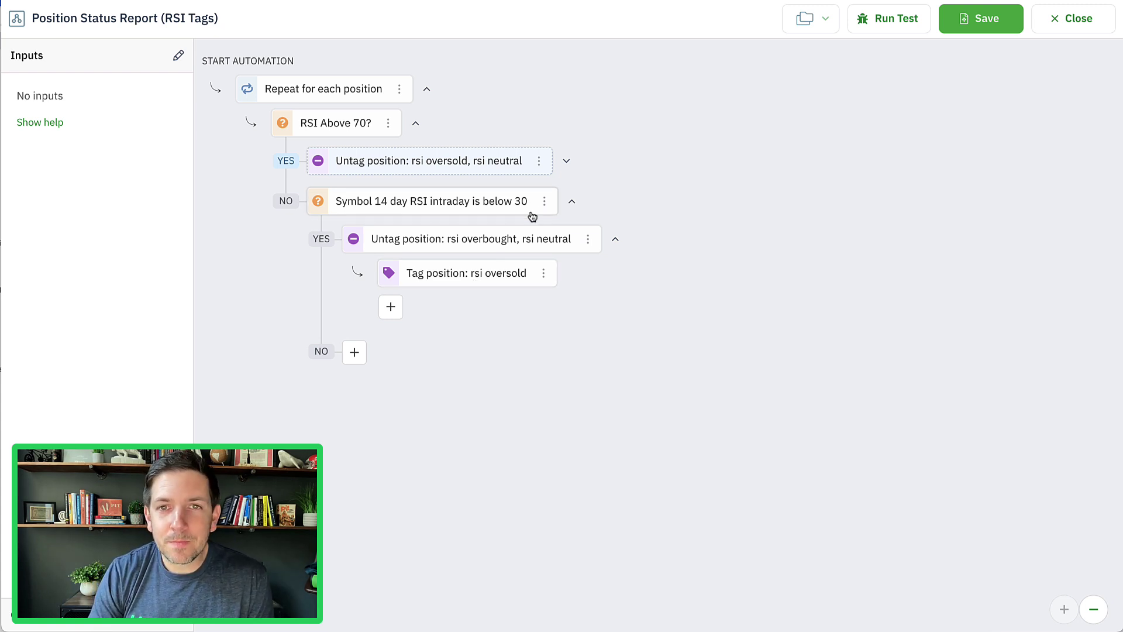
# - Change the below-30 decision's caption to 'RSI Below 30?' and collapse its oversold branch
pyautogui.click(543, 201)
pyautogui.click(518, 302)
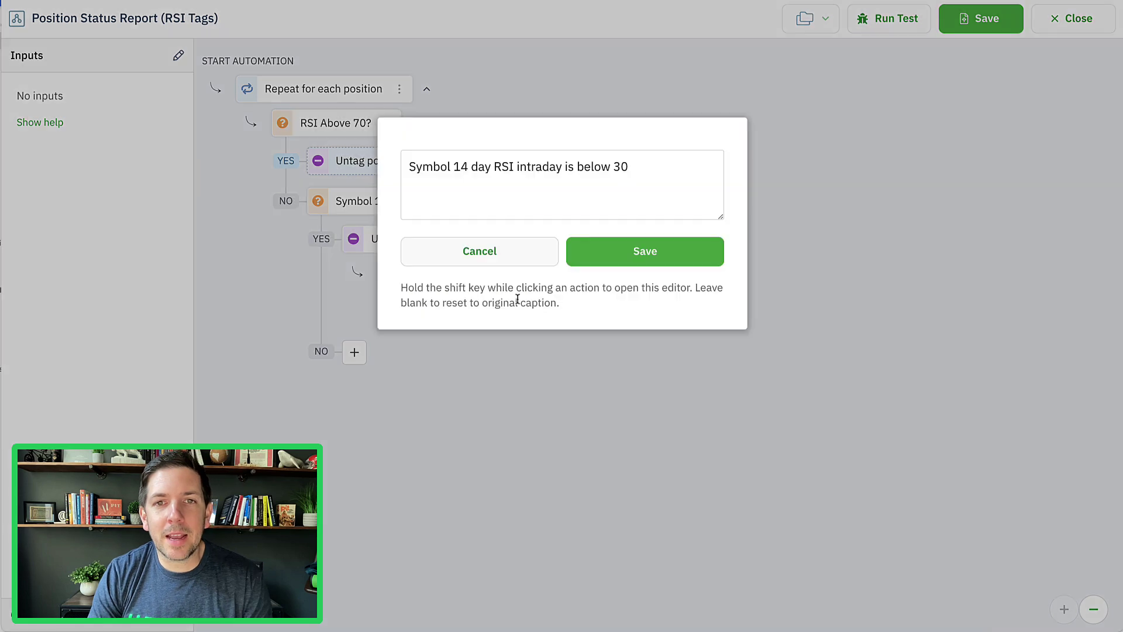
pyautogui.moveTo(622, 171); pyautogui.dragTo(379, 169)
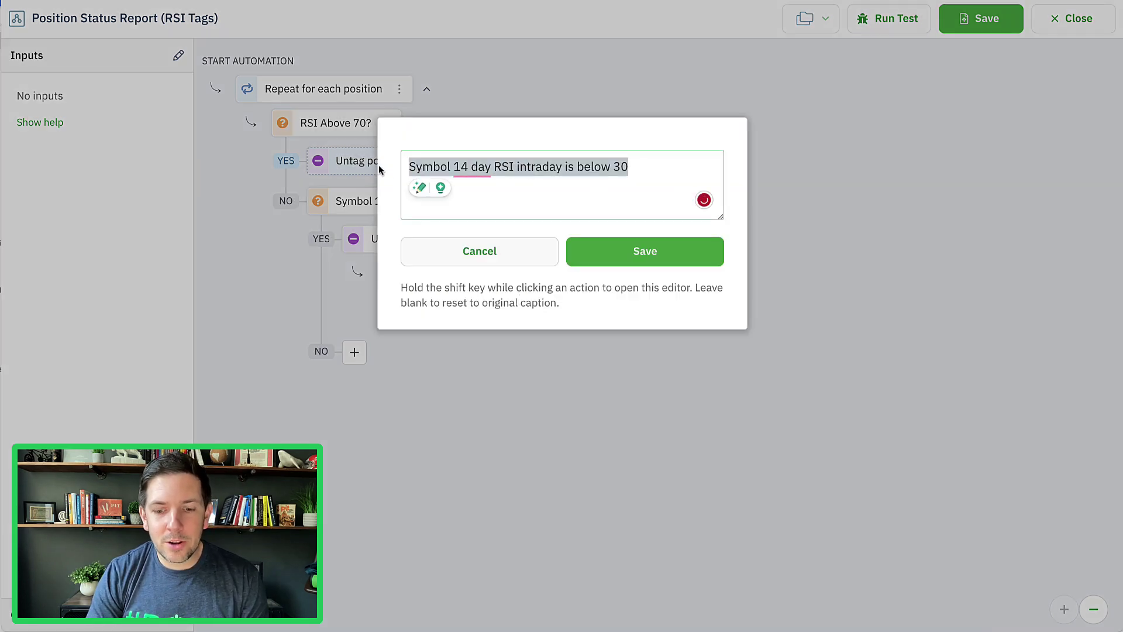
pyautogui.write('RSI ')
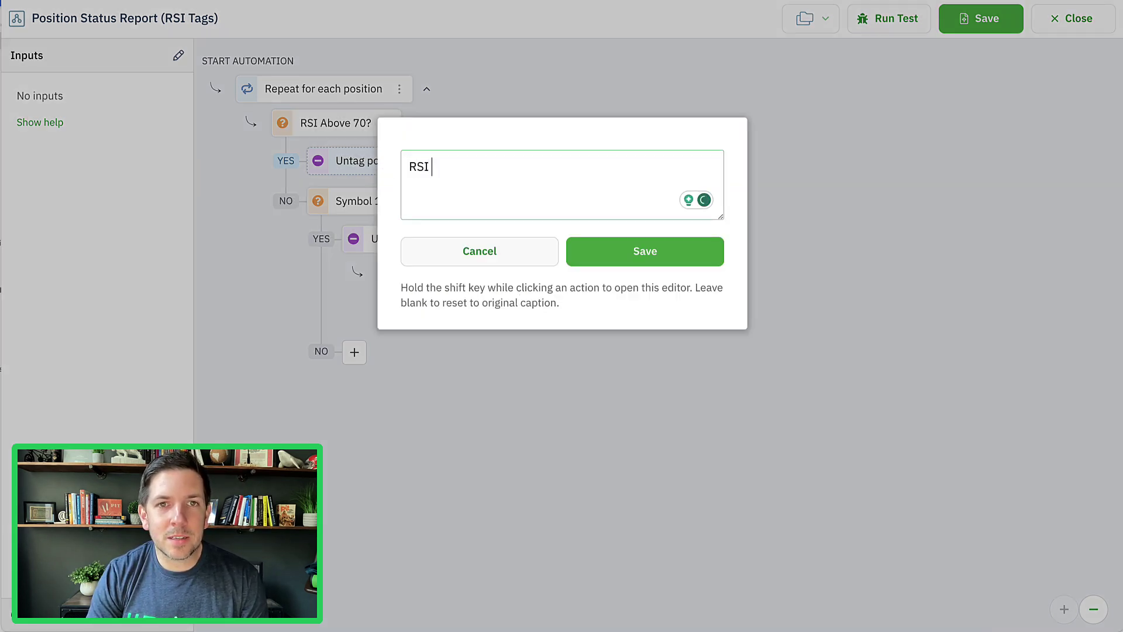
pyautogui.write('Below 30?')
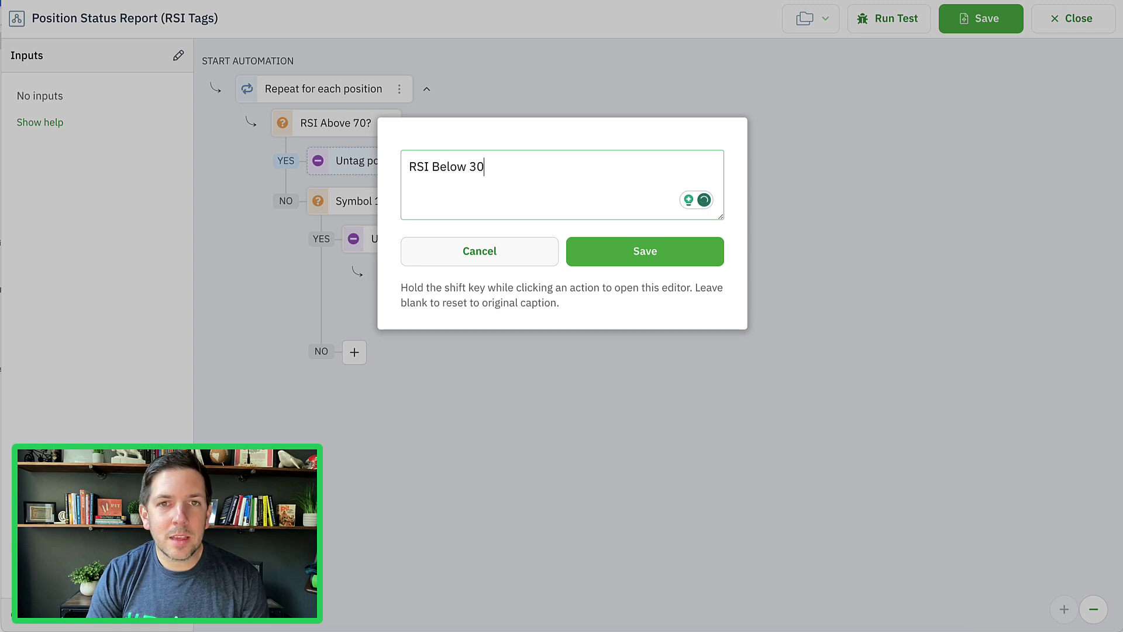
pyautogui.click(641, 252)
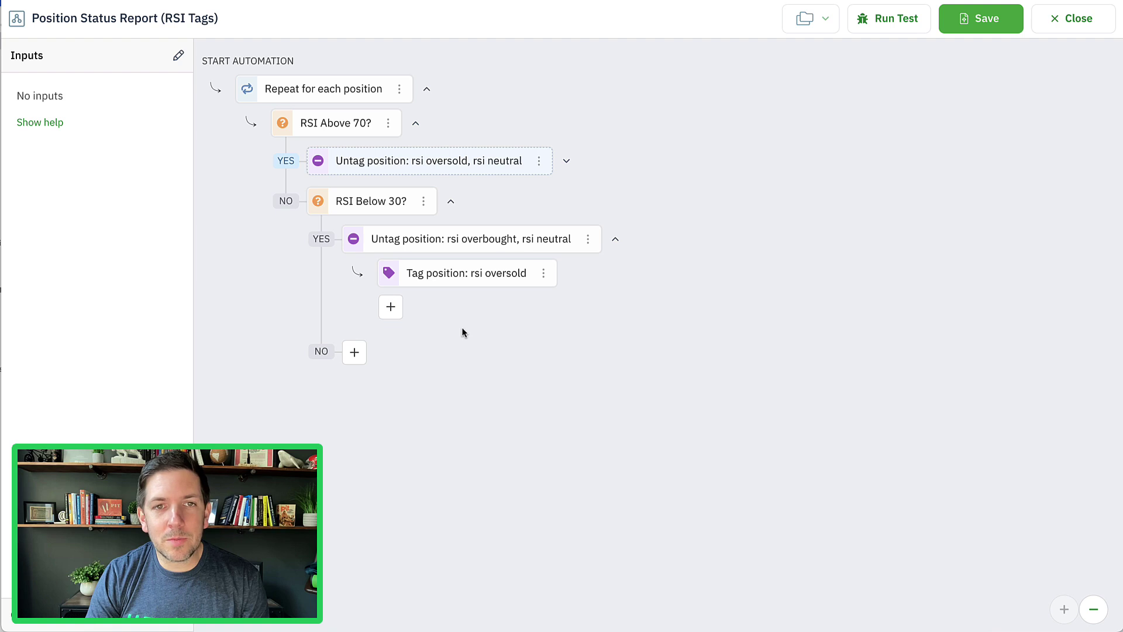
pyautogui.click(322, 246)
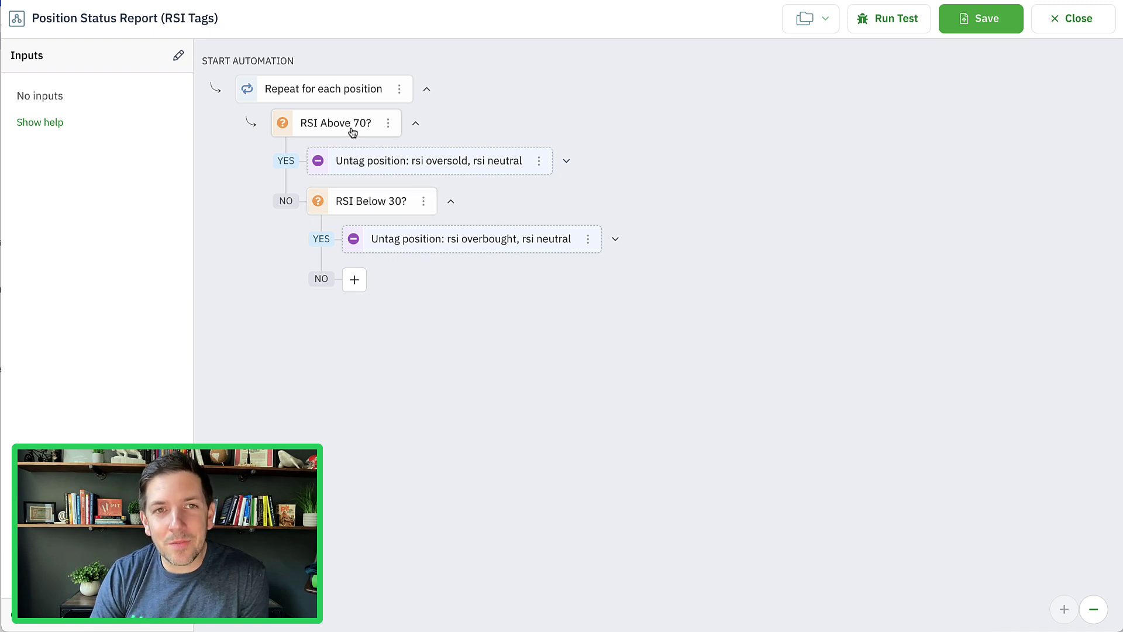
# - Add an Untag Position step removing rsi overbought and rsi oversold on the RSI Below 30? NO path
pyautogui.click(353, 287)
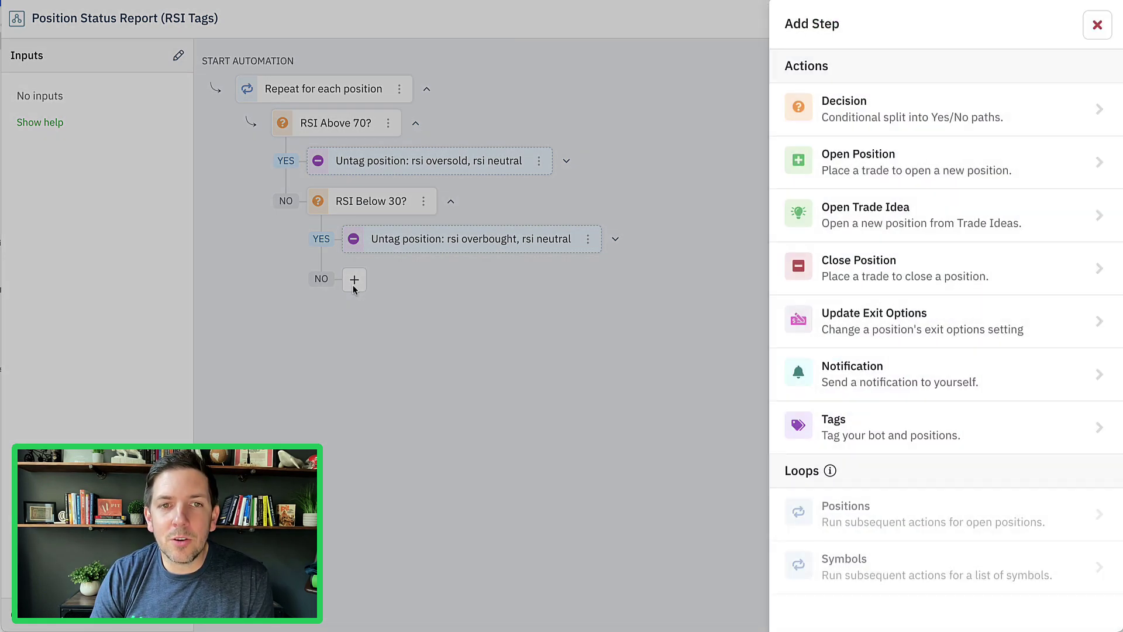
pyautogui.click(914, 424)
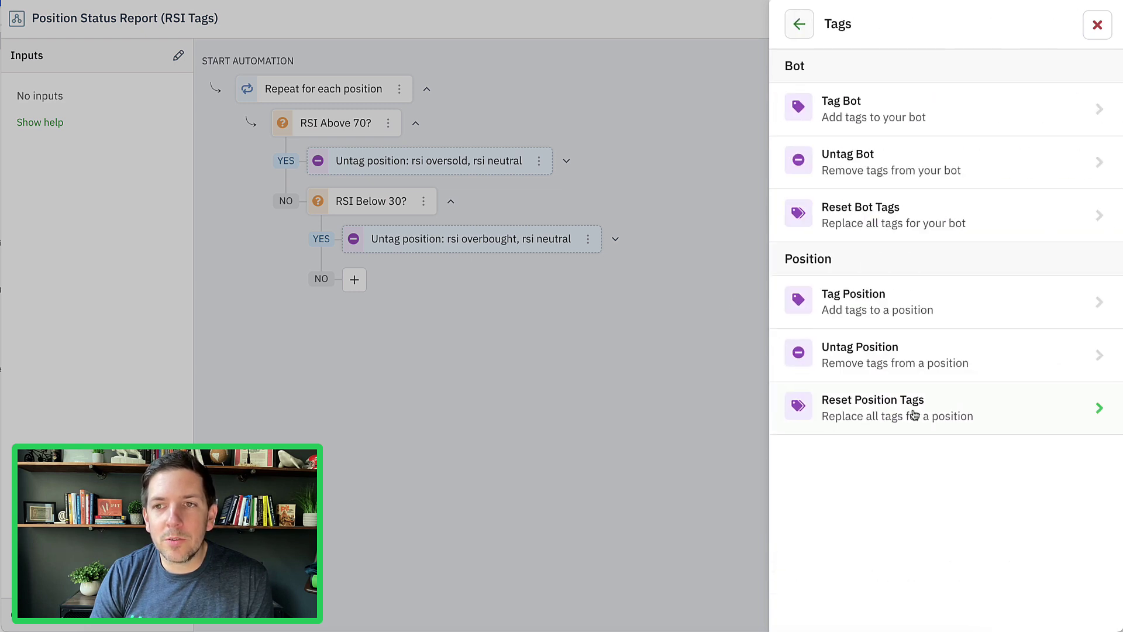
pyautogui.click(917, 357)
pyautogui.click(938, 134)
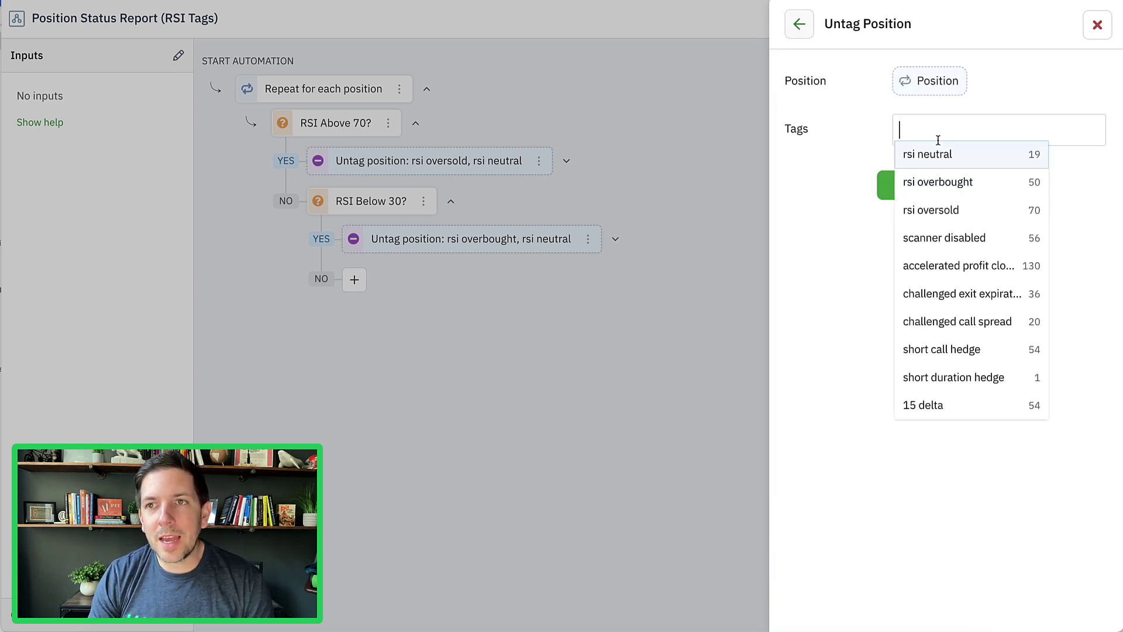
pyautogui.click(942, 183)
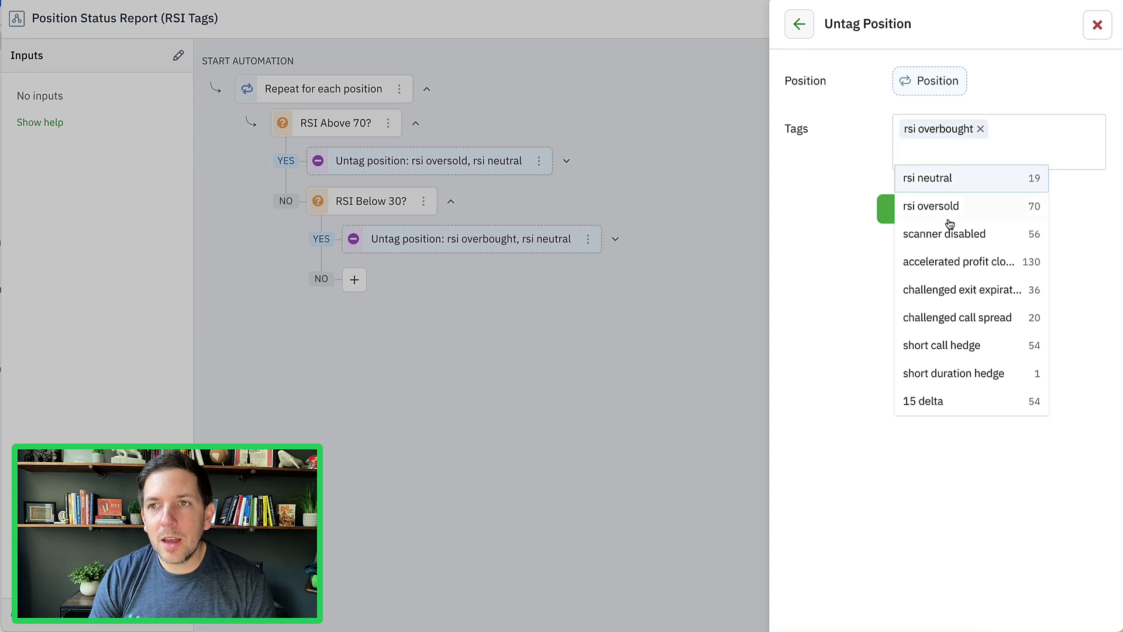
pyautogui.click(948, 208)
pyautogui.click(876, 156)
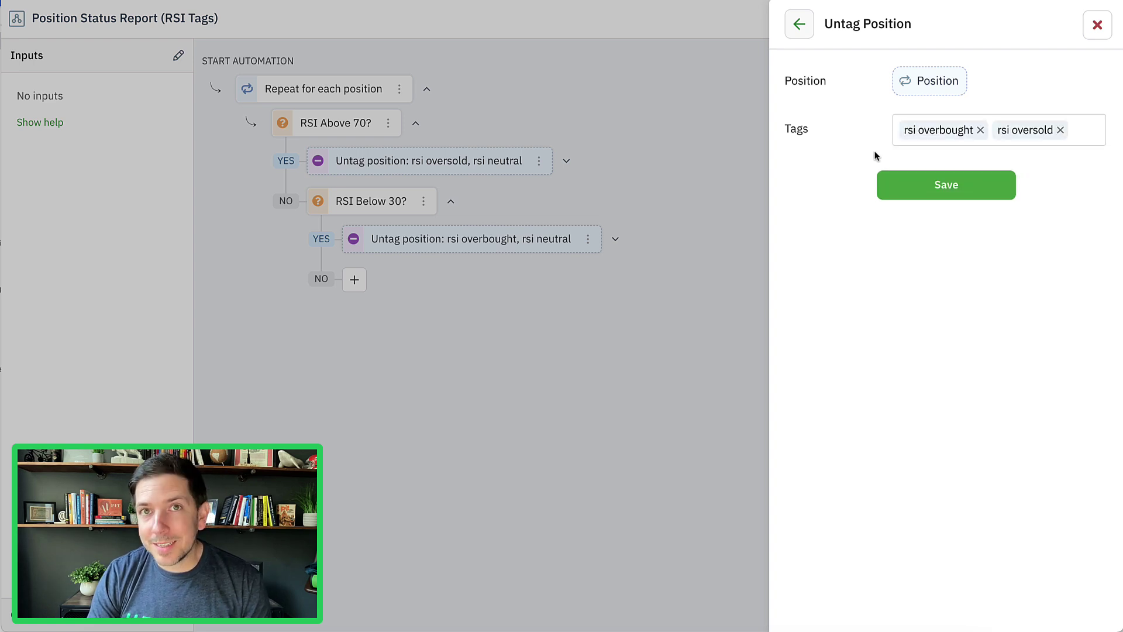
pyautogui.click(911, 189)
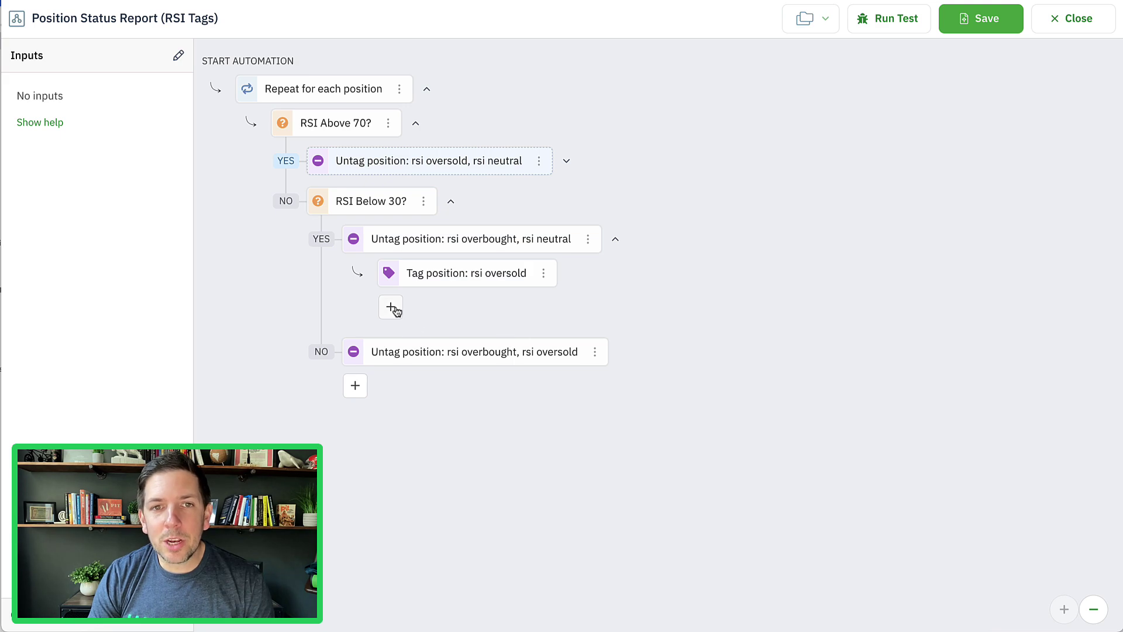
# - Add a Tag Position step applying the rsi neutral tag after the NO path's untag step
pyautogui.click(356, 385)
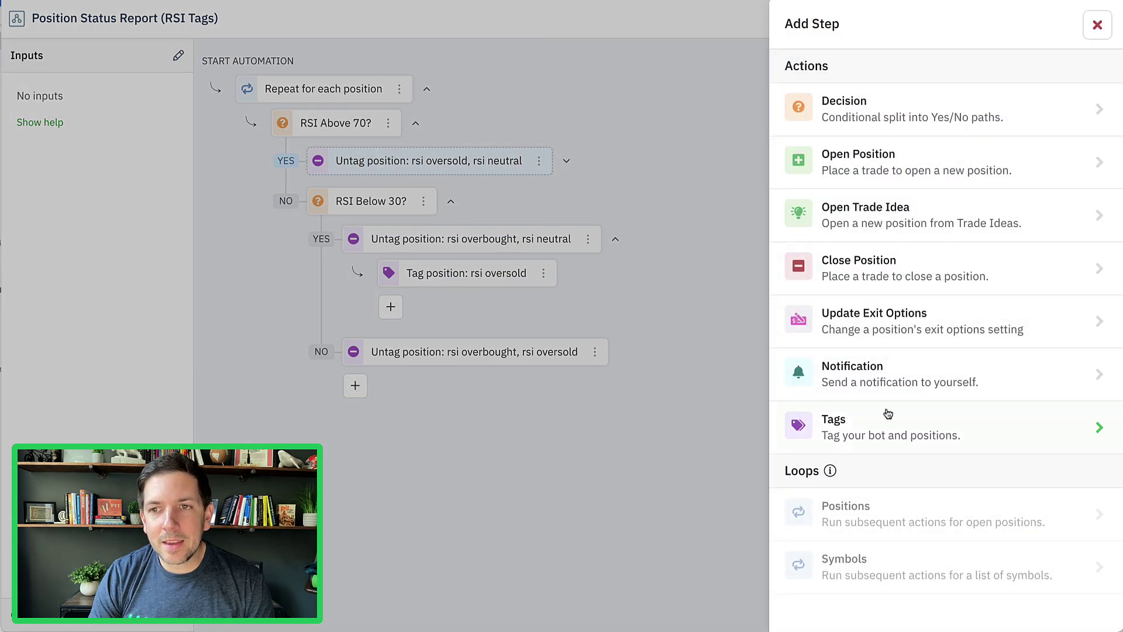
pyautogui.click(888, 415)
pyautogui.click(910, 316)
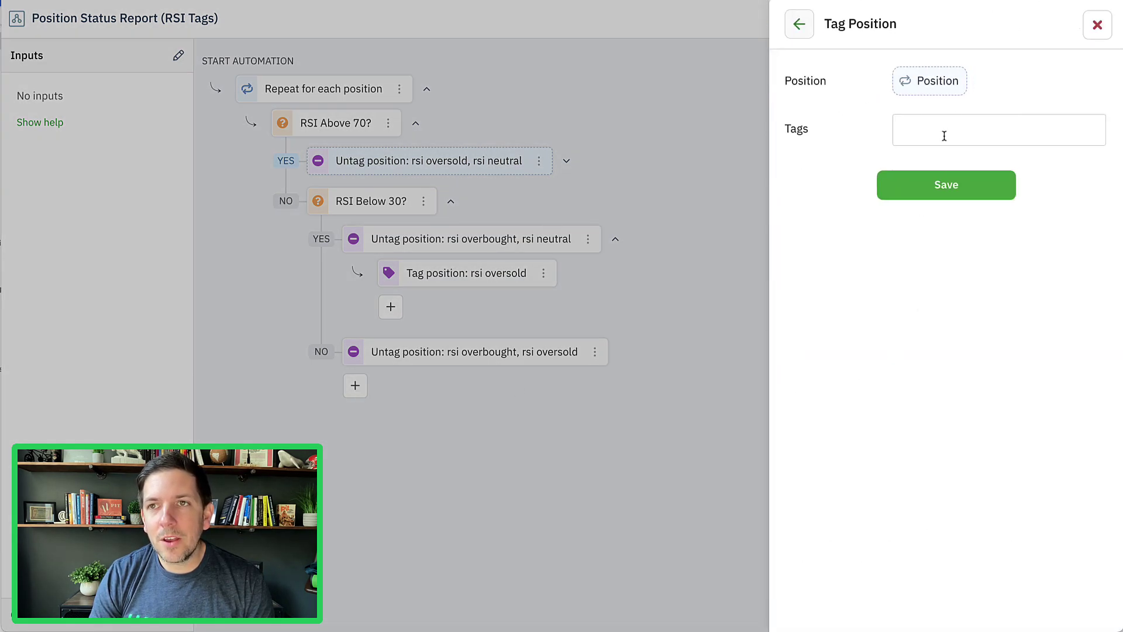
pyautogui.click(944, 133)
pyautogui.click(927, 210)
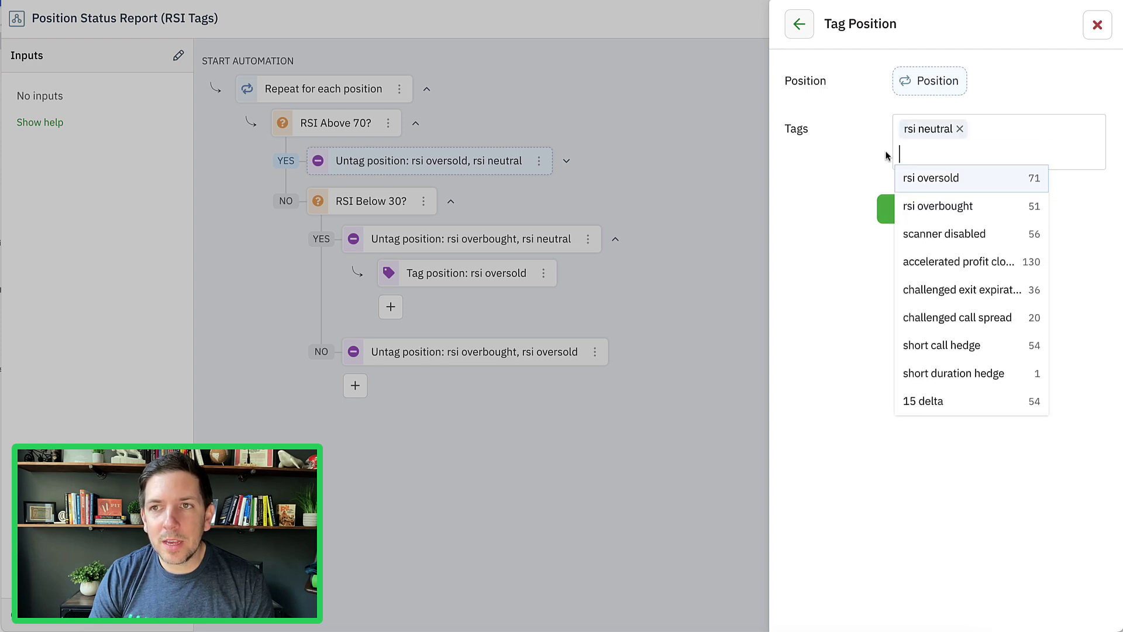
pyautogui.click(887, 156)
pyautogui.click(984, 217)
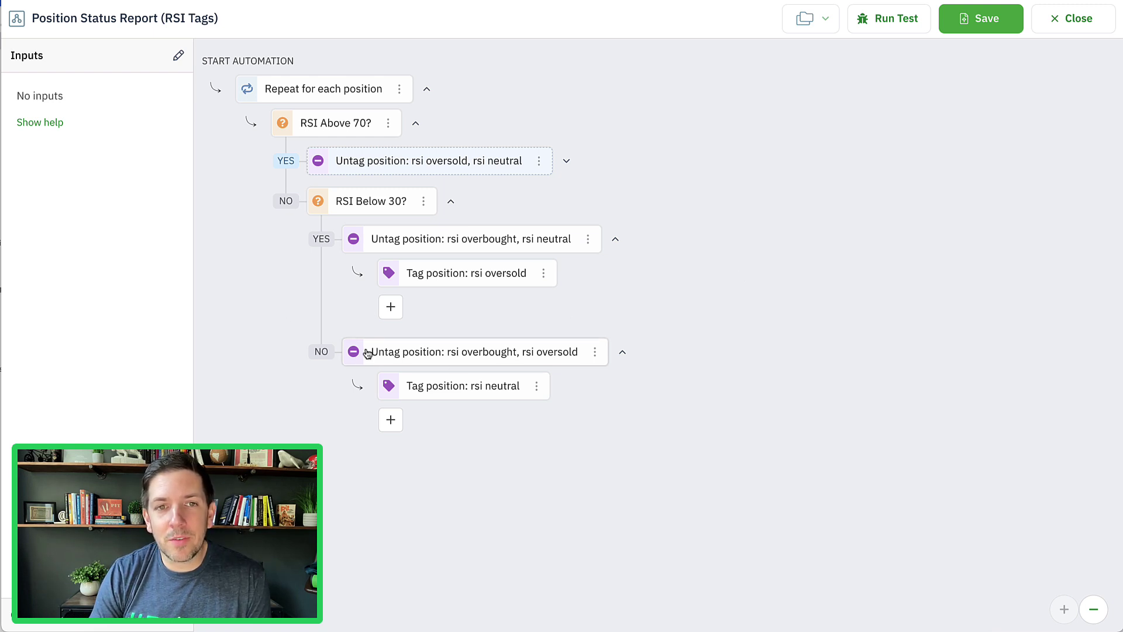
# - Collapse and re-expand the overbought, oversold and NO branches to review them, then save the automation
pyautogui.click(321, 352)
pyautogui.click(322, 238)
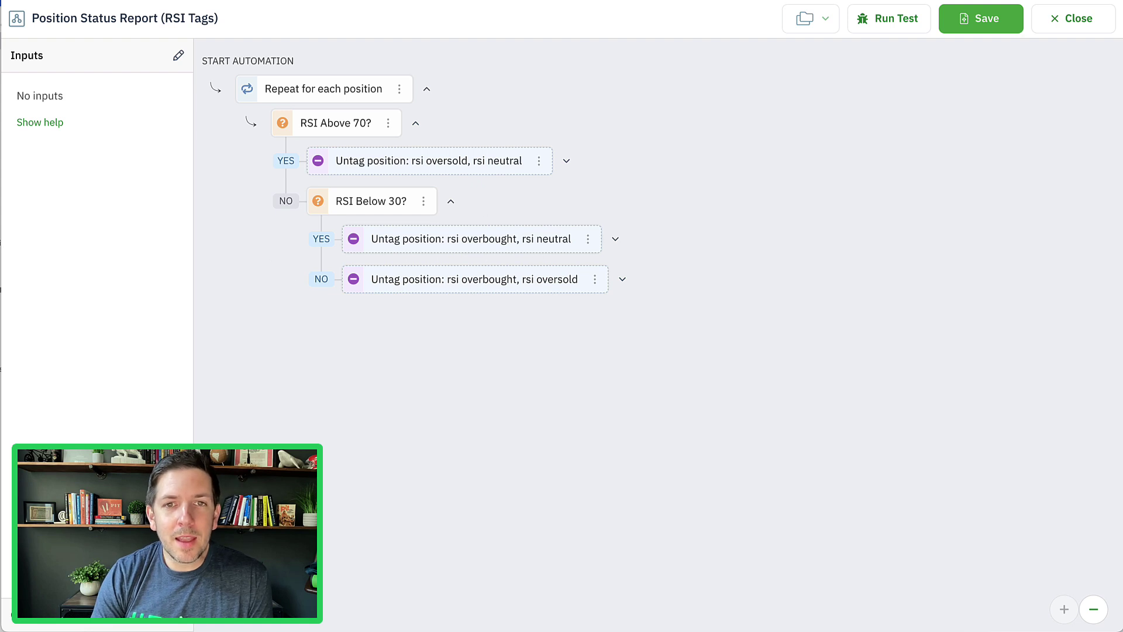
pyautogui.click(321, 278)
pyautogui.click(321, 239)
pyautogui.click(286, 160)
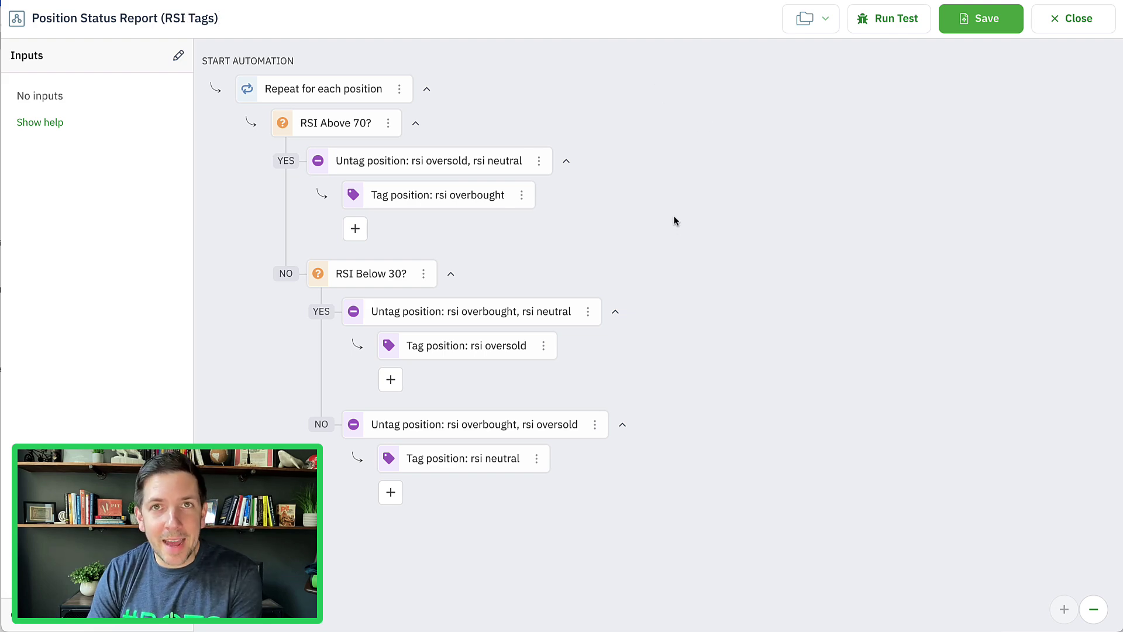
pyautogui.click(995, 18)
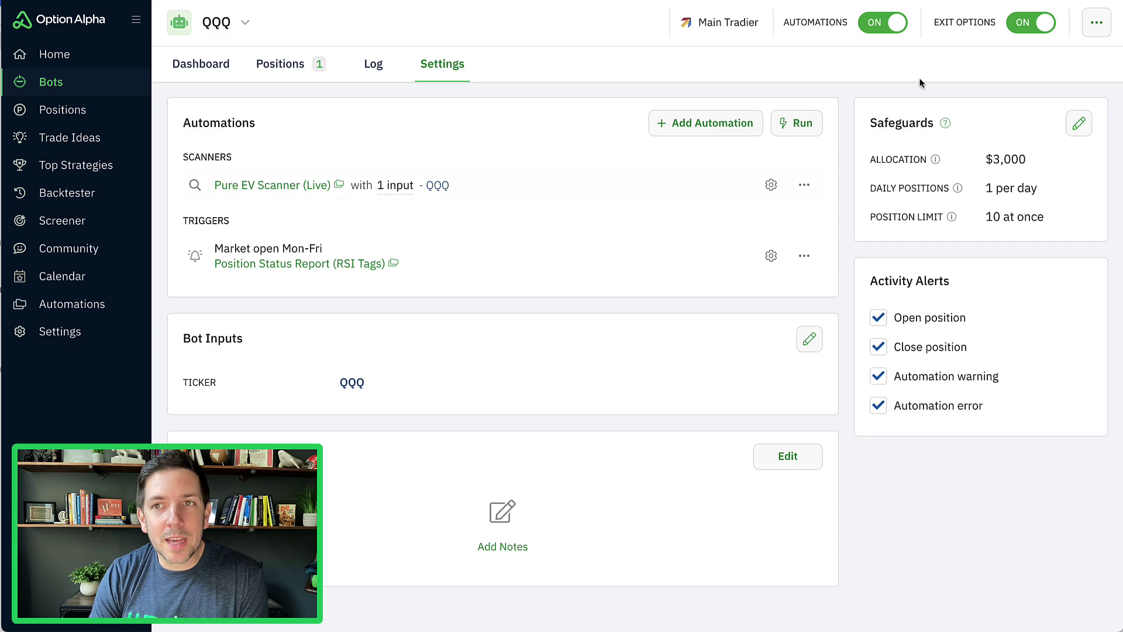
# - Set the RSI Tags trigger to a Repeating schedule, Every Day at 12:00pm, starting today, and save
pyautogui.click(770, 256)
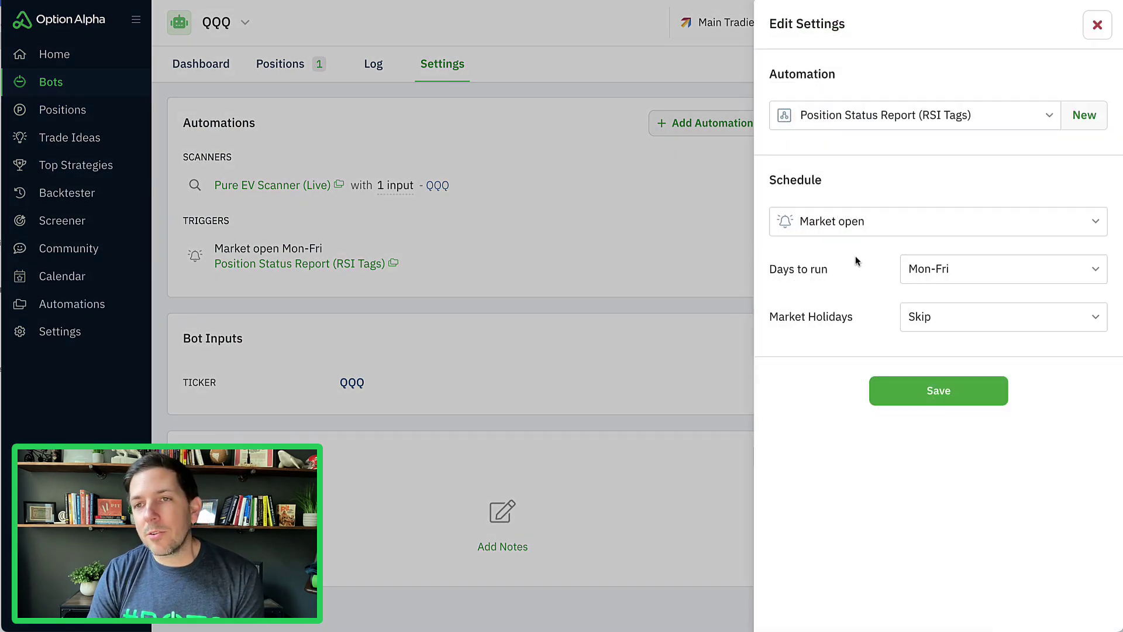
pyautogui.click(902, 228)
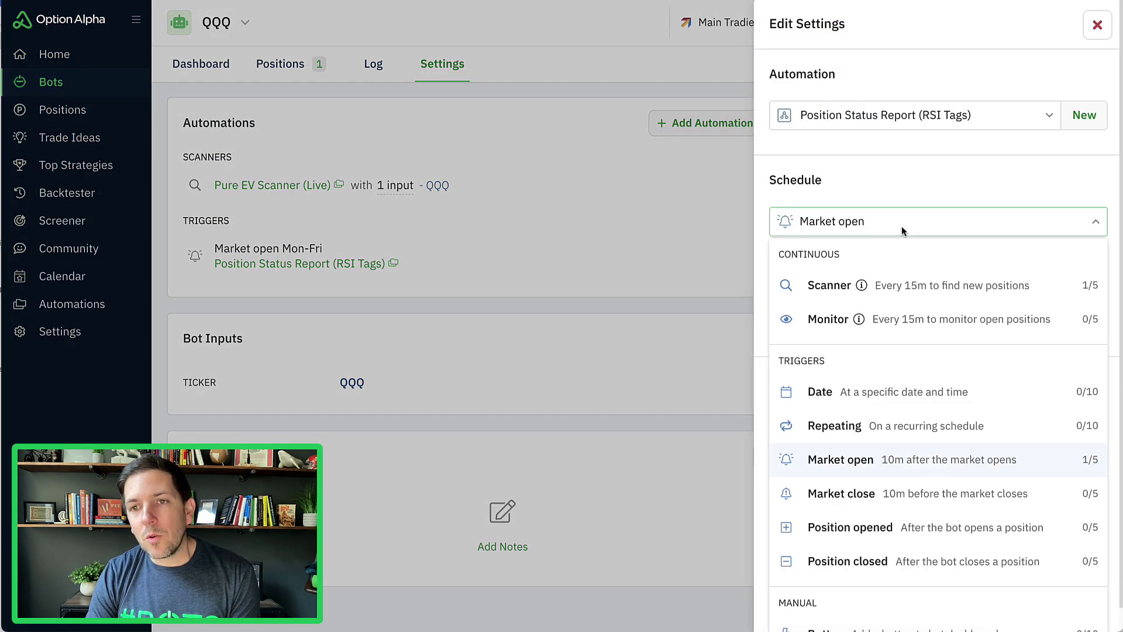
pyautogui.click(924, 433)
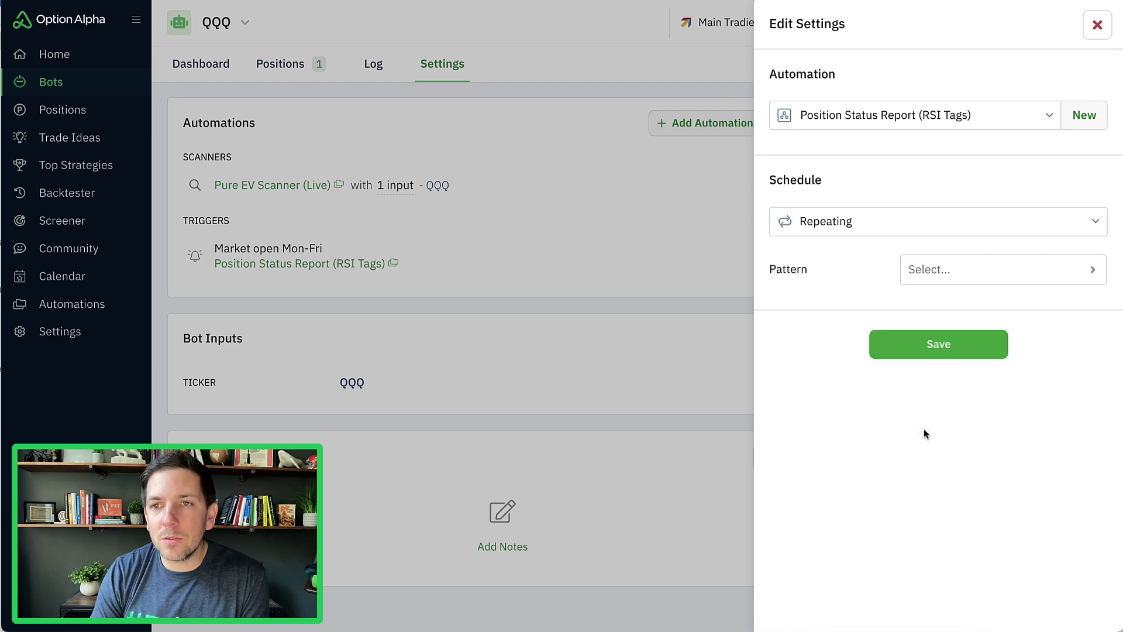
pyautogui.click(960, 270)
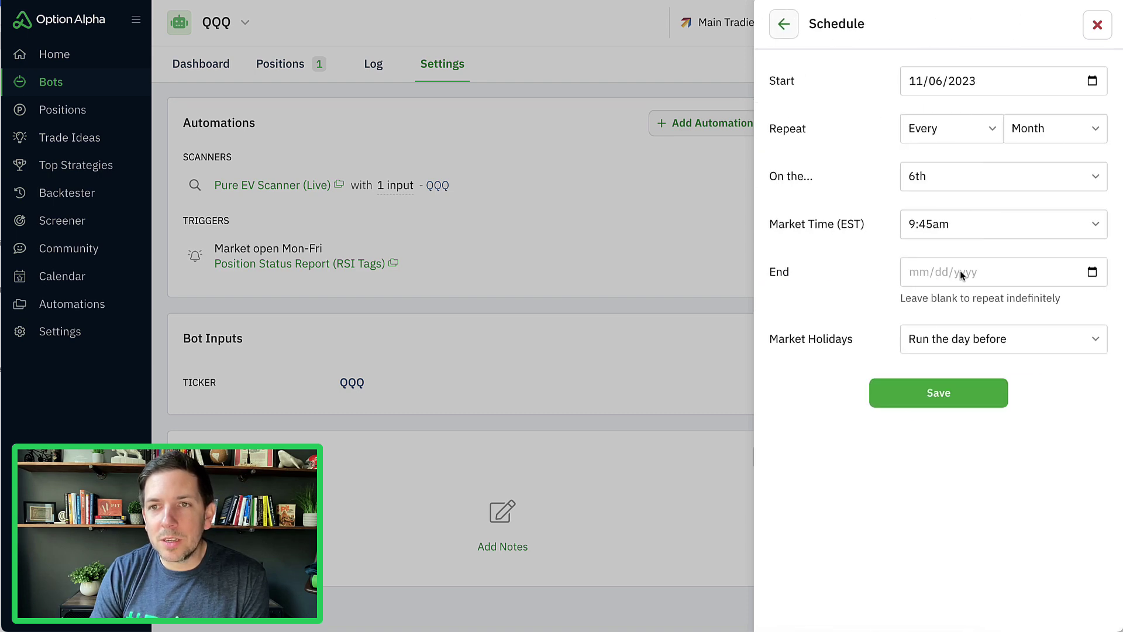
pyautogui.click(1032, 130)
pyautogui.click(1022, 156)
pyautogui.click(987, 186)
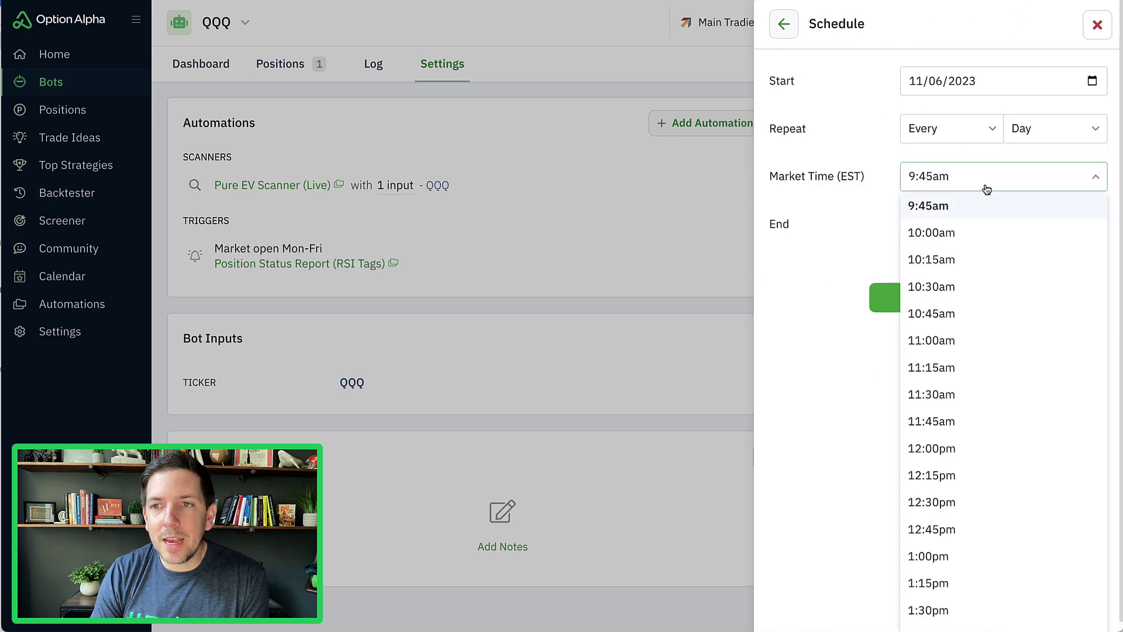
pyautogui.click(954, 447)
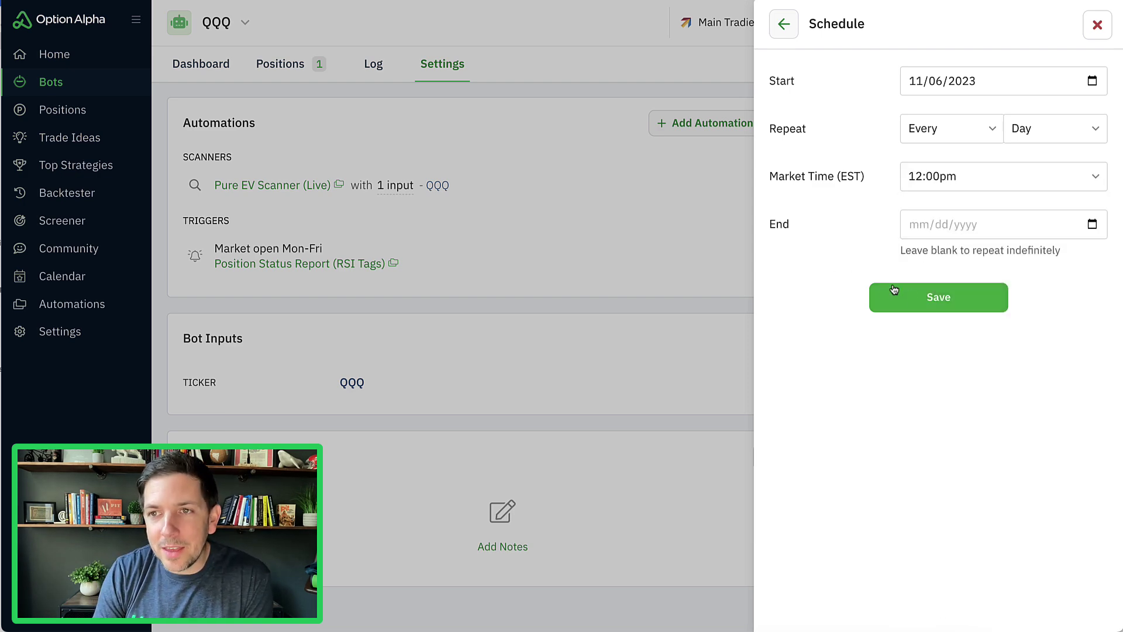
pyautogui.click(918, 300)
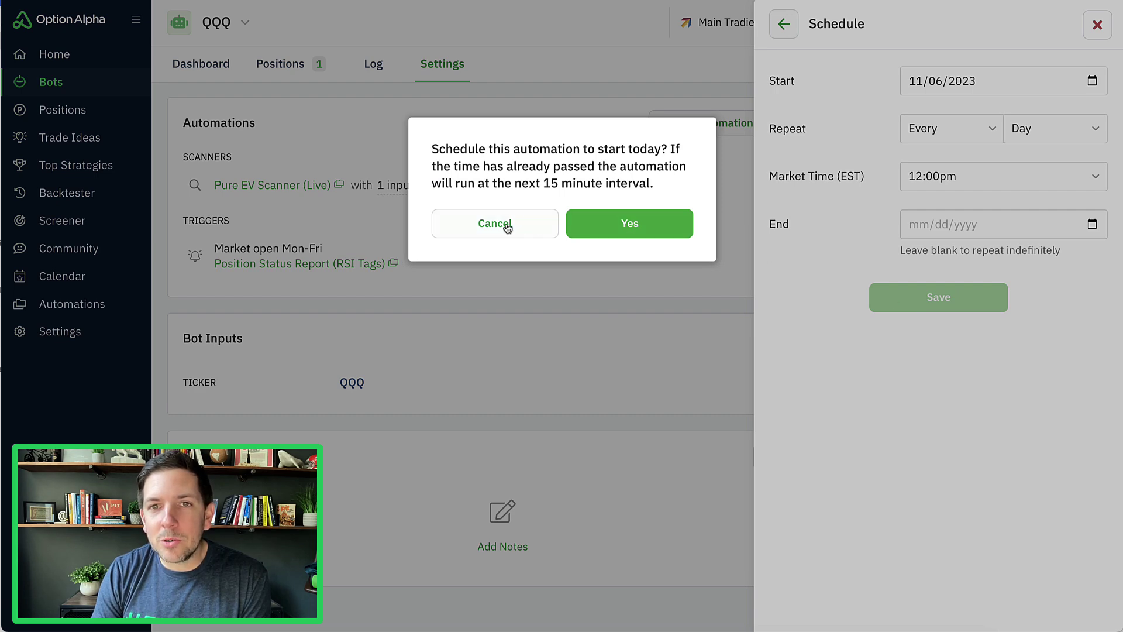
pyautogui.click(602, 231)
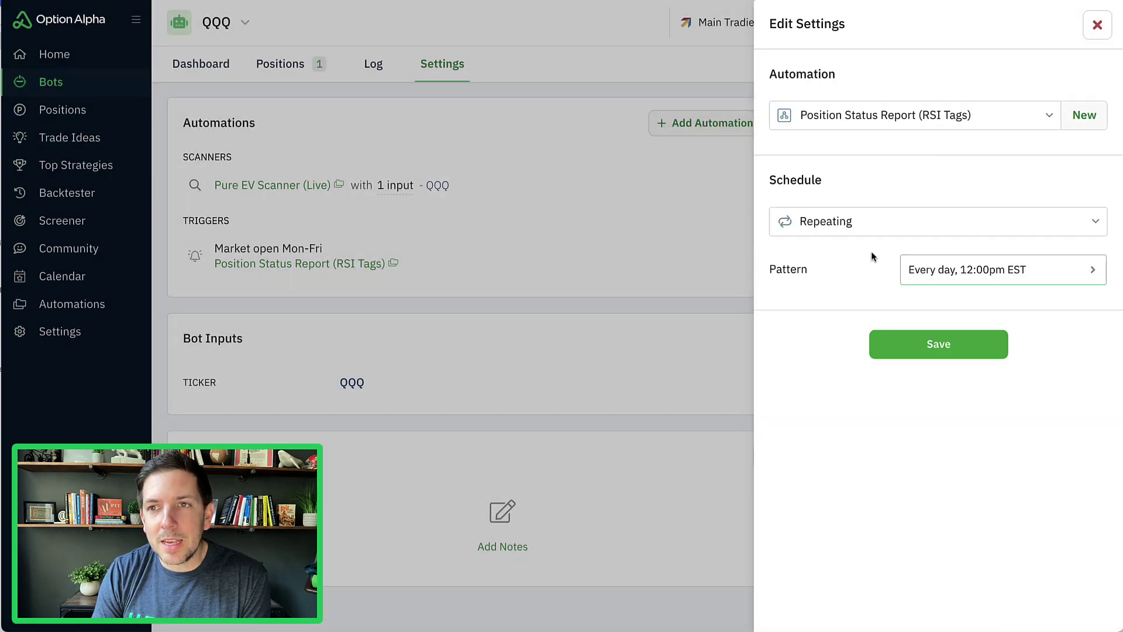
pyautogui.click(918, 342)
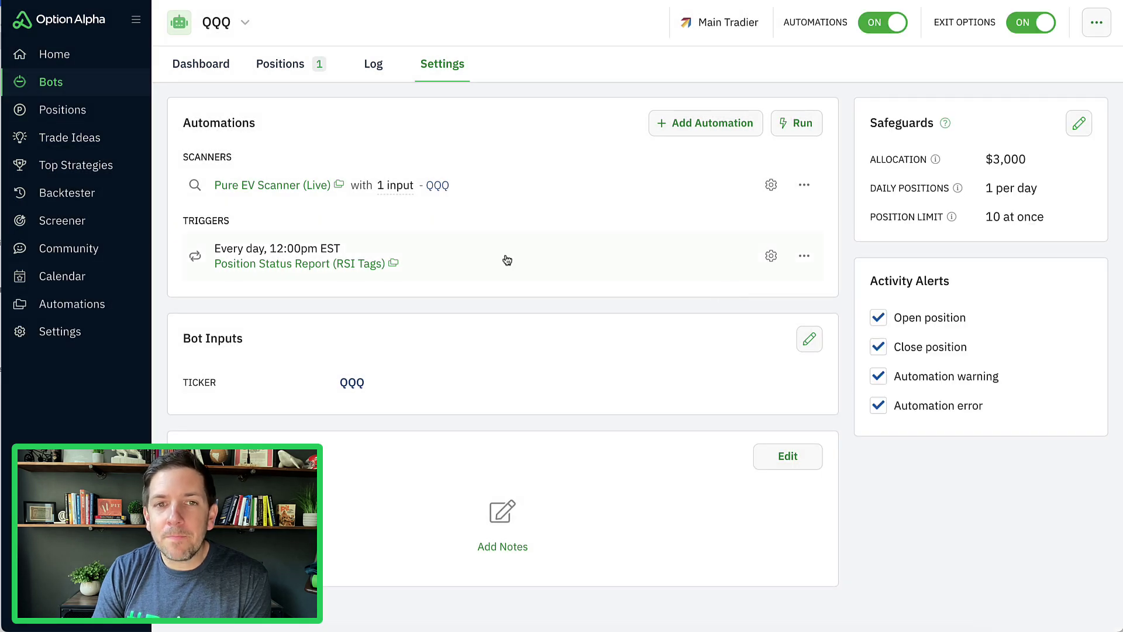